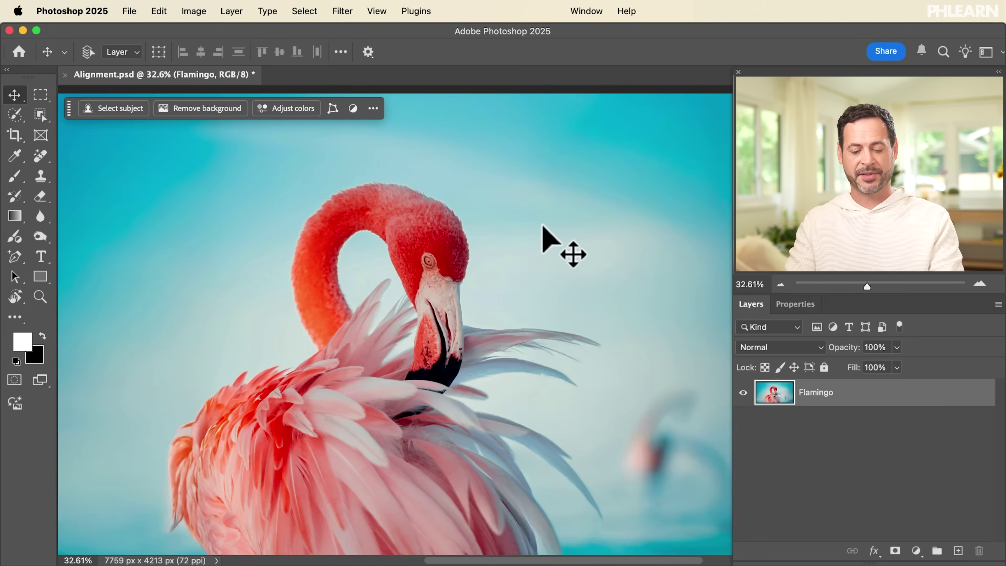
Paste EXPLORE as a new text layer and move it left and down on the flamingo photo
key(t)
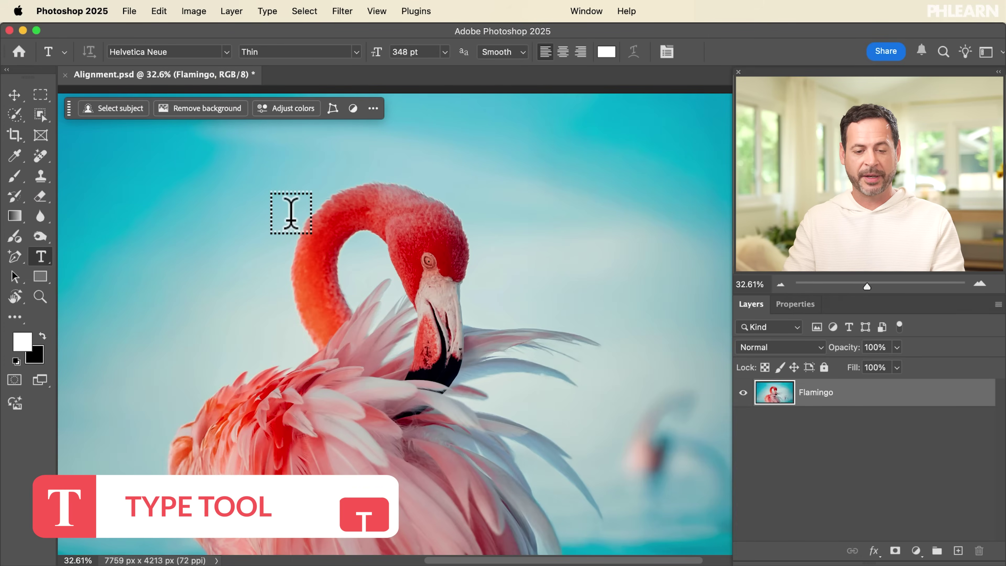
click(291, 216)
key(super+shift+v)
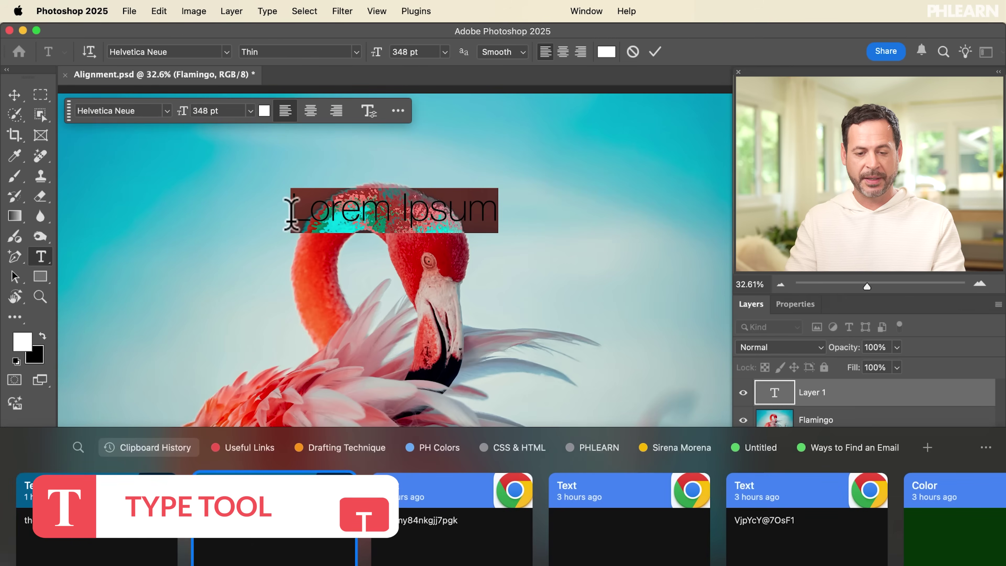
key(Return)
key(super+Return)
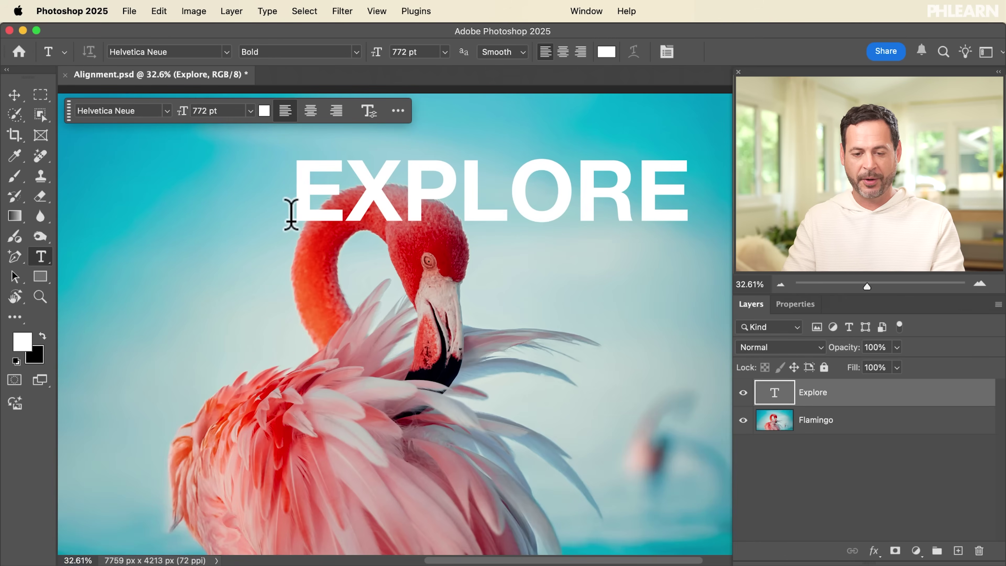
key(v)
drag(549, 268, 447, 268)
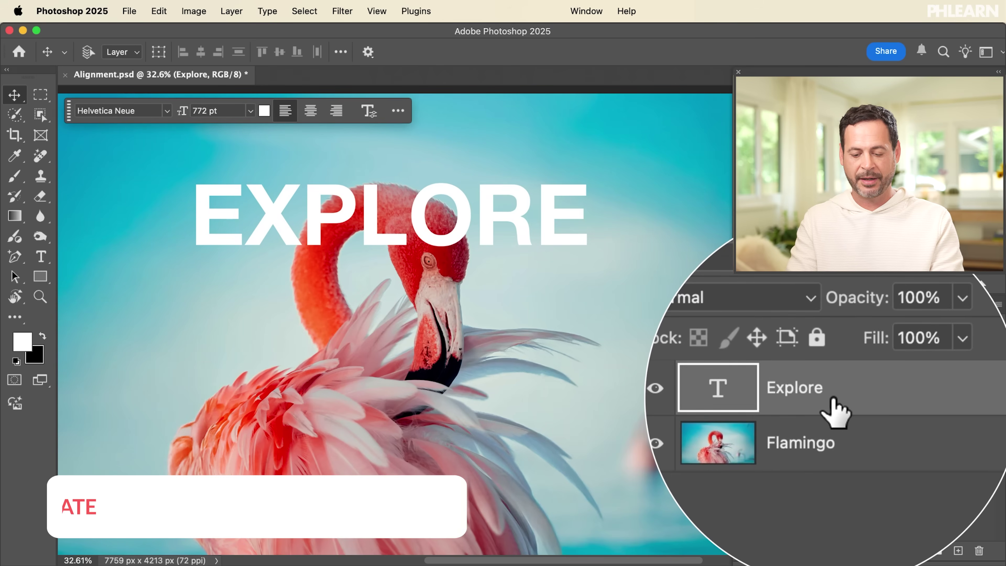
key(alt)
Duplicate EXPLORE, change the copy to 'the world awaits', and place it under EXPLORE's right side
key(super+j)
drag(562, 349, 560, 411)
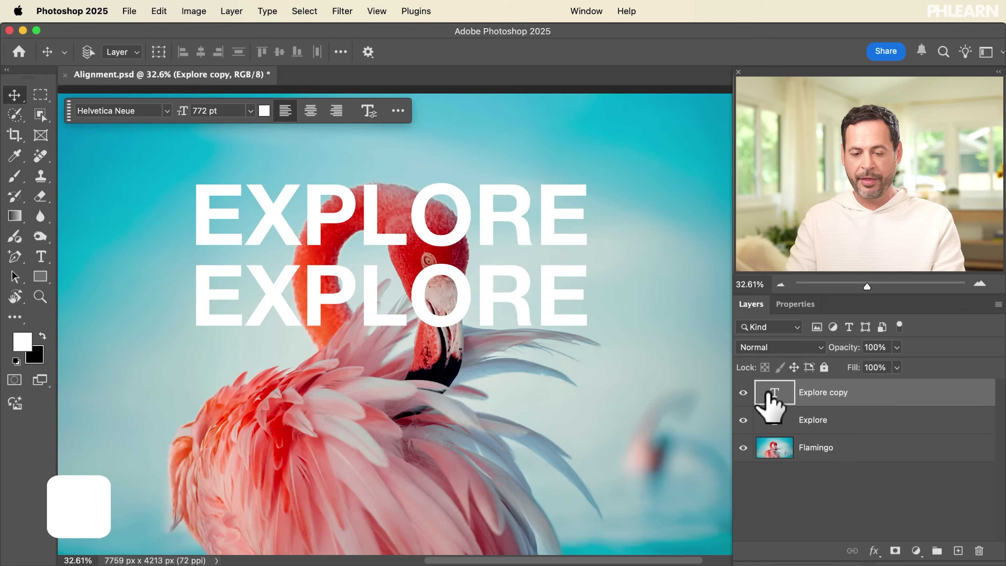
double_click(770, 394)
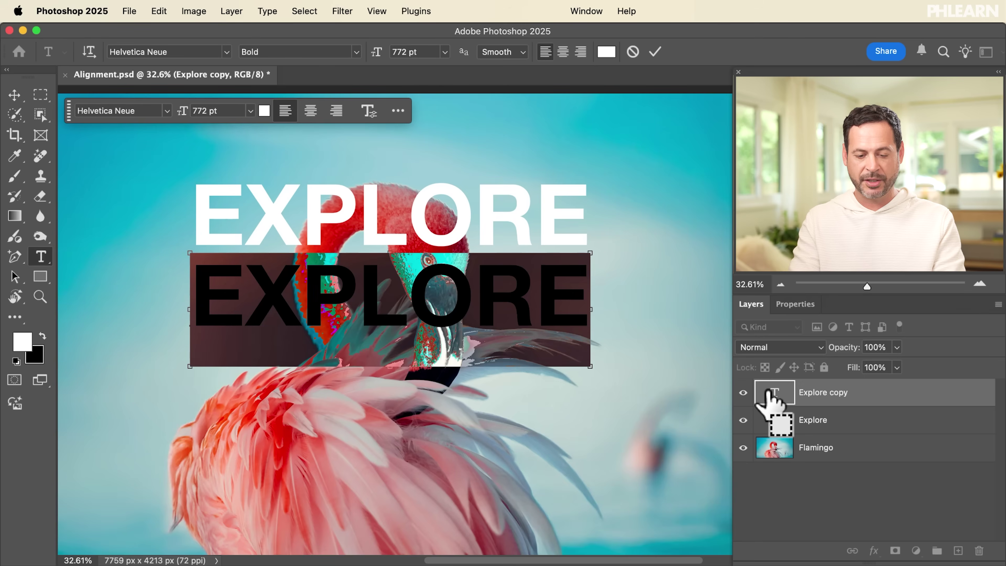
key(super+shift+v)
key(Return)
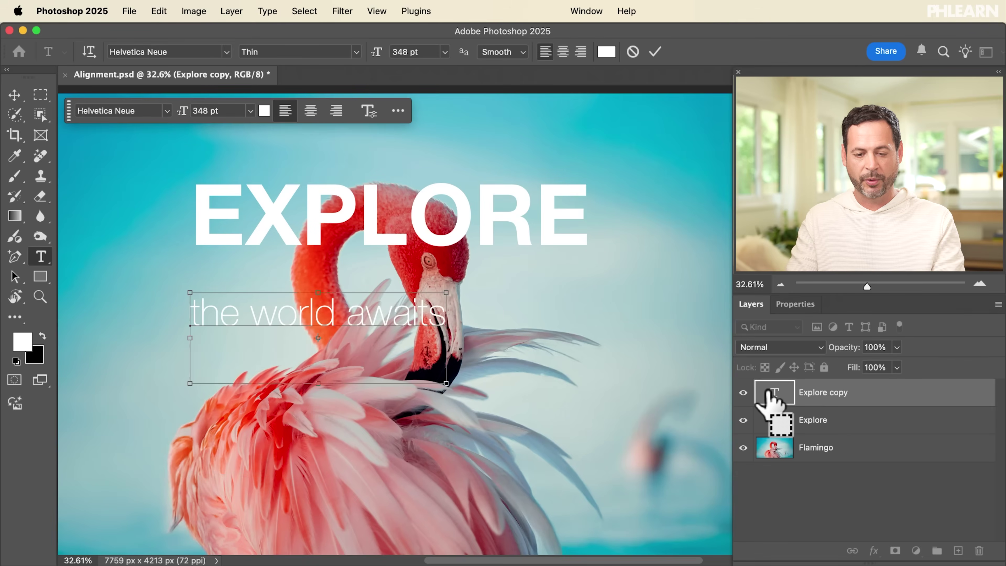
key(super+Return)
key(v)
drag(388, 385, 570, 338)
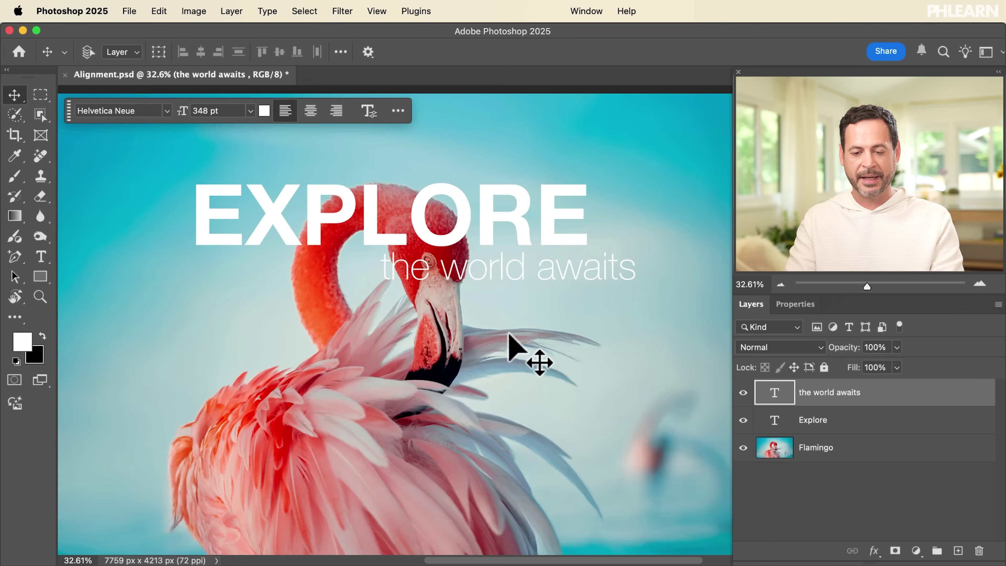
scroll(511, 345, down, 5)
scroll(511, 345, up, 4)
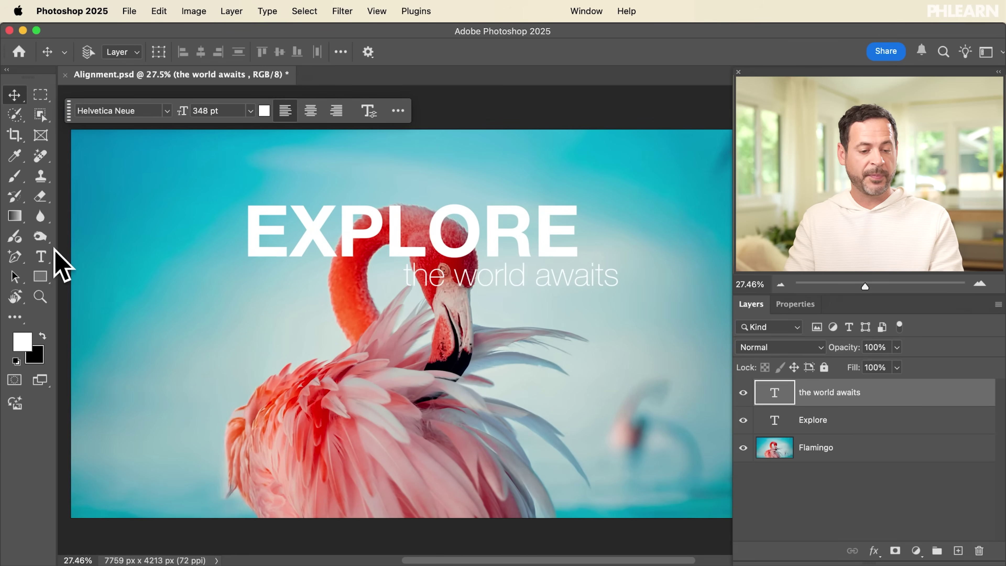
Draw a rectangle over the headline area and round its corners to a 340 px radius
click(40, 276)
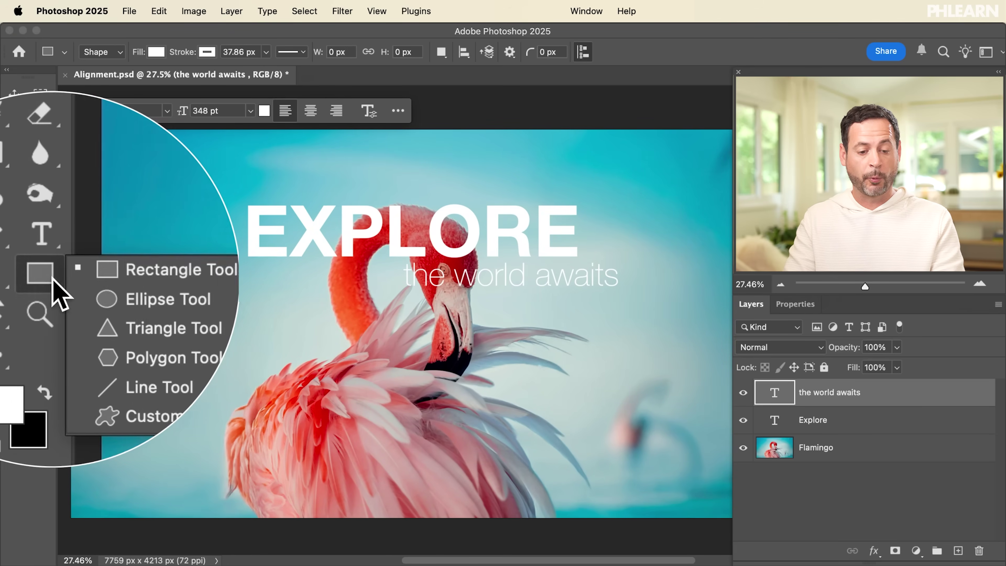
click(88, 275)
drag(227, 171, 659, 333)
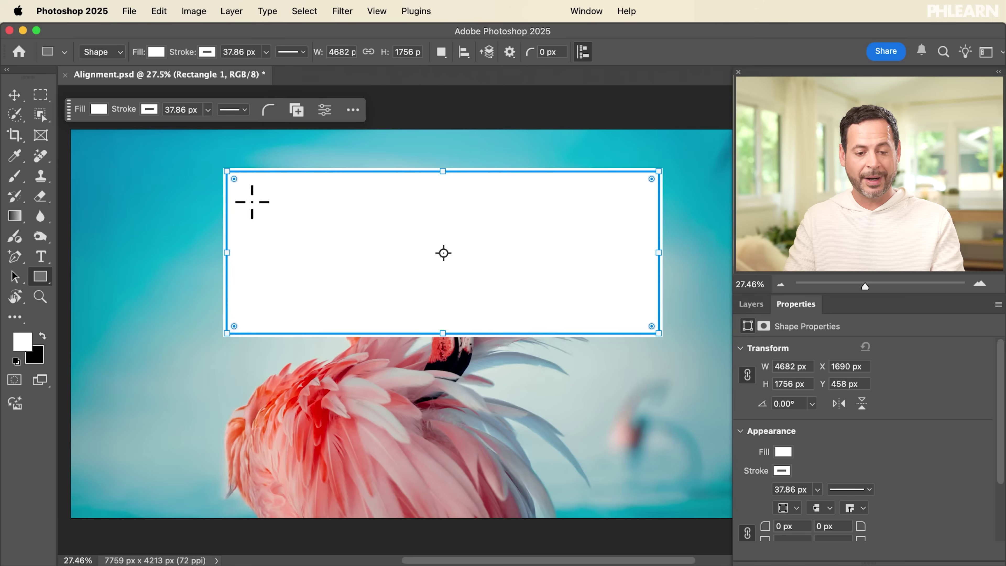
drag(234, 179, 258, 202)
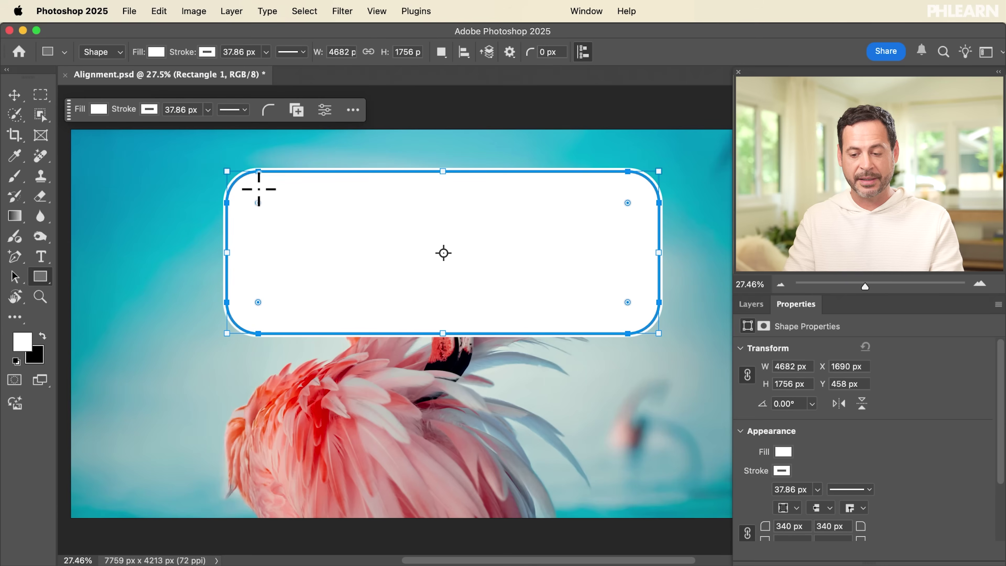
Move Rectangle 1 beneath the text layers and lower its opacity to make it translucent
click(745, 309)
drag(866, 396, 865, 460)
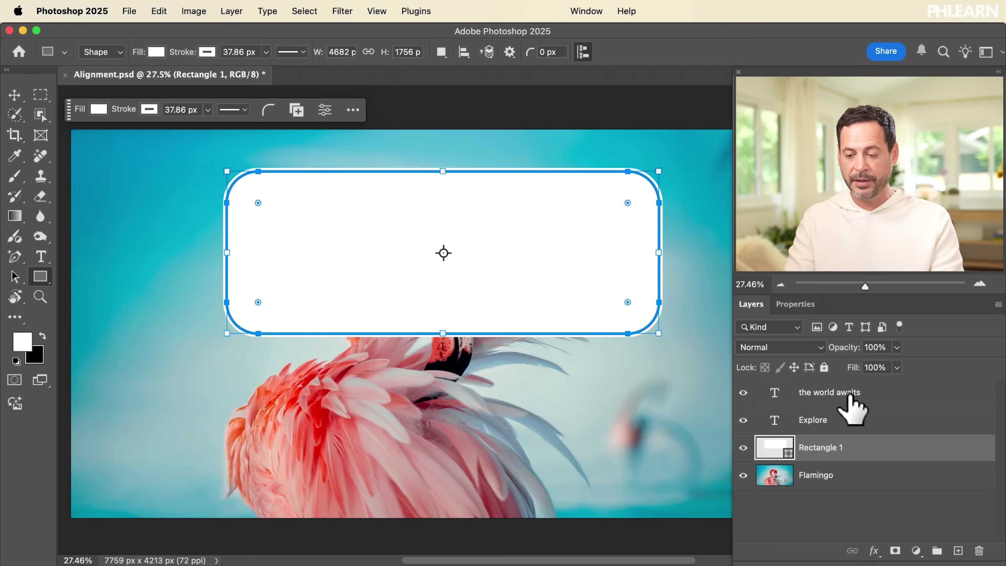
drag(835, 351, 800, 351)
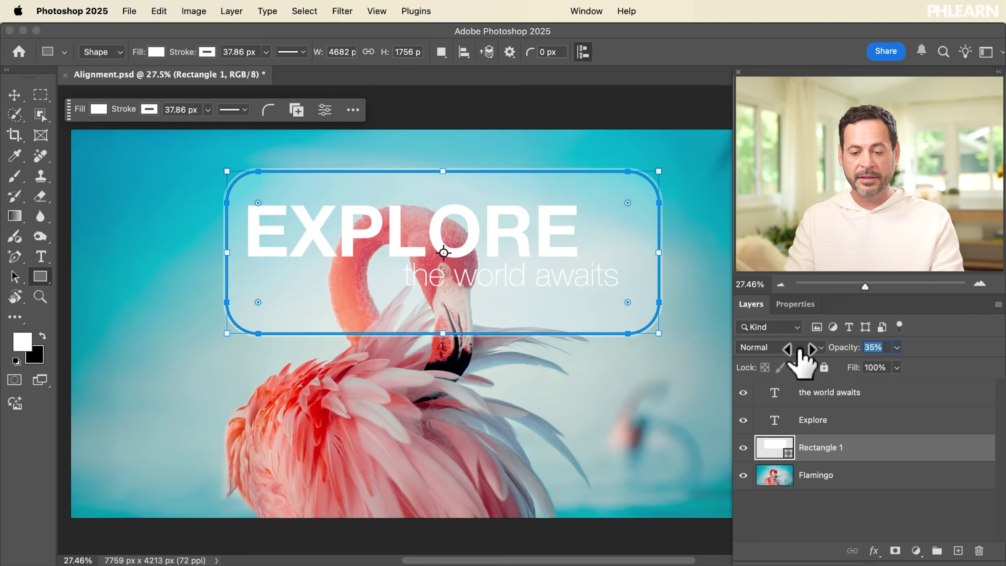
key(v)
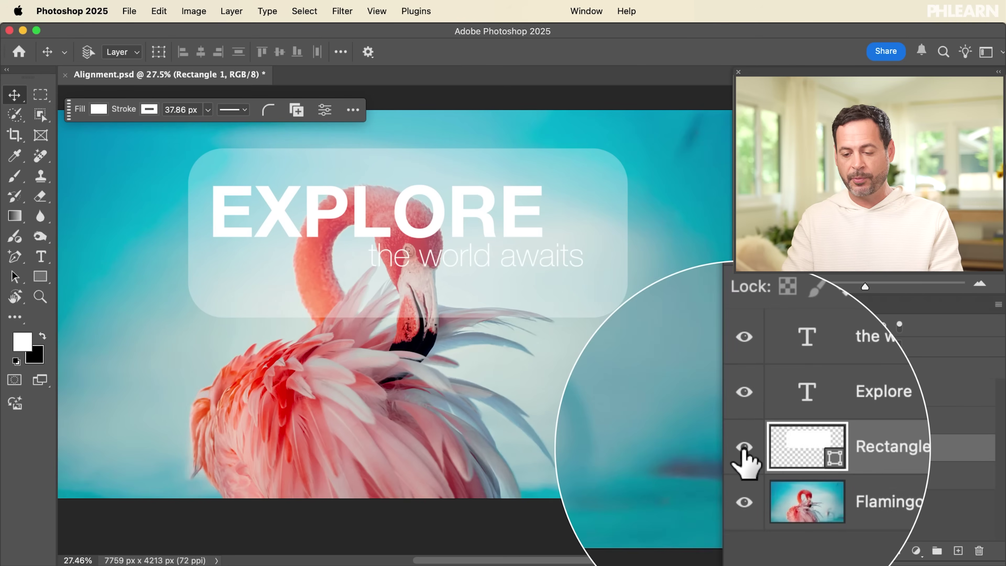
Hide Rectangle 1, drag the Explore layer right and slightly up, then select the subtitle layer
click(743, 448)
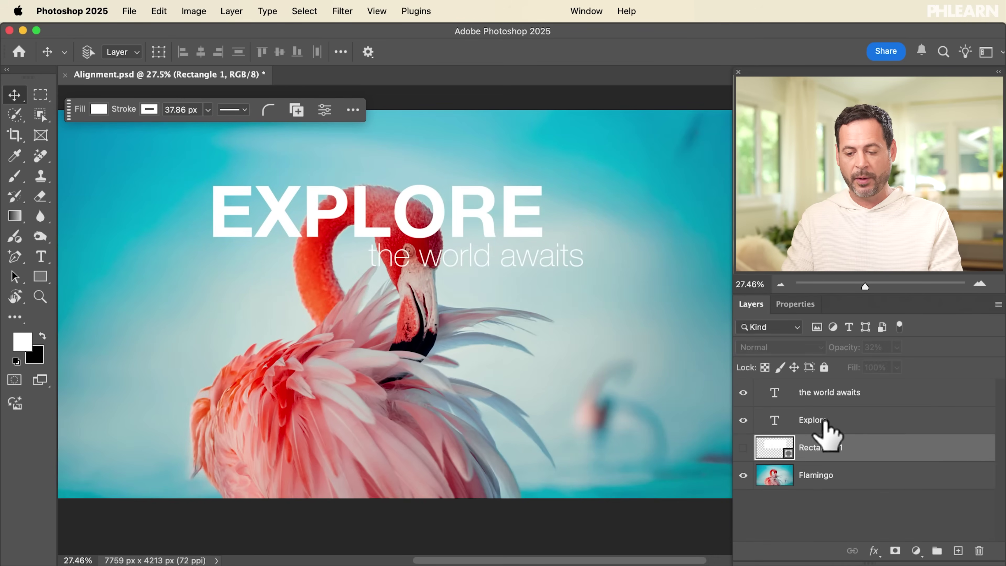
click(783, 420)
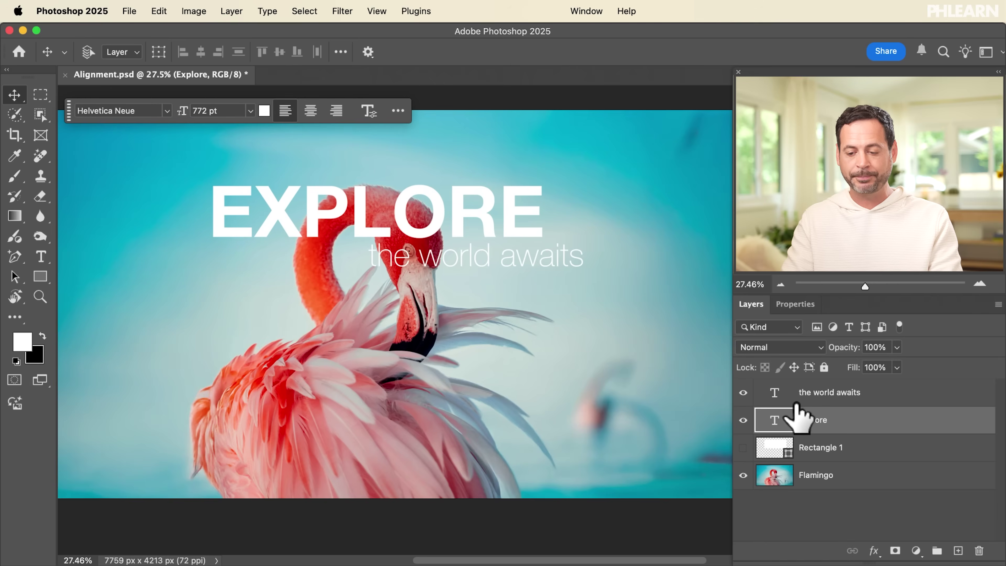
scroll(516, 346, right, 5)
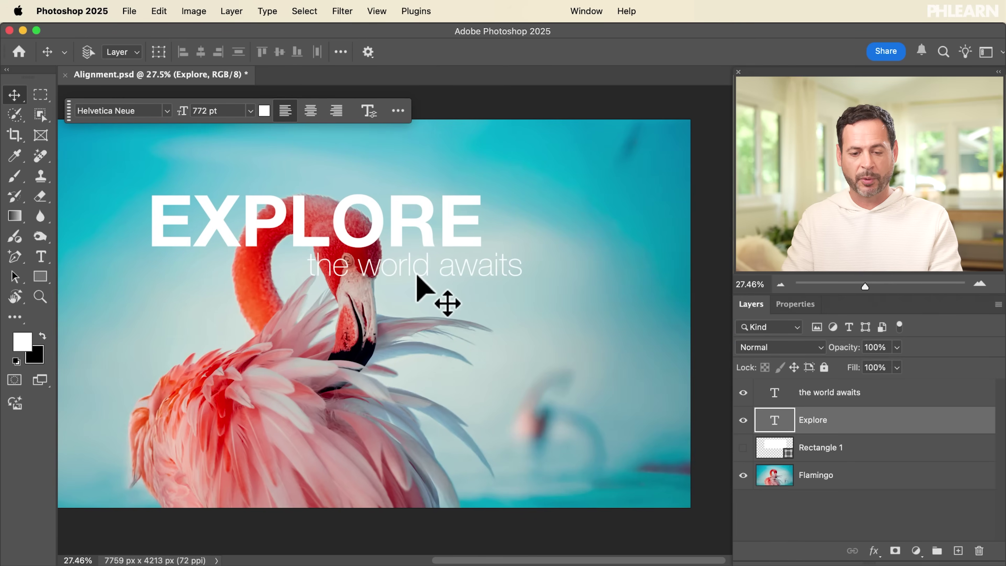
scroll(411, 282, up, 3)
drag(144, 307, 376, 284)
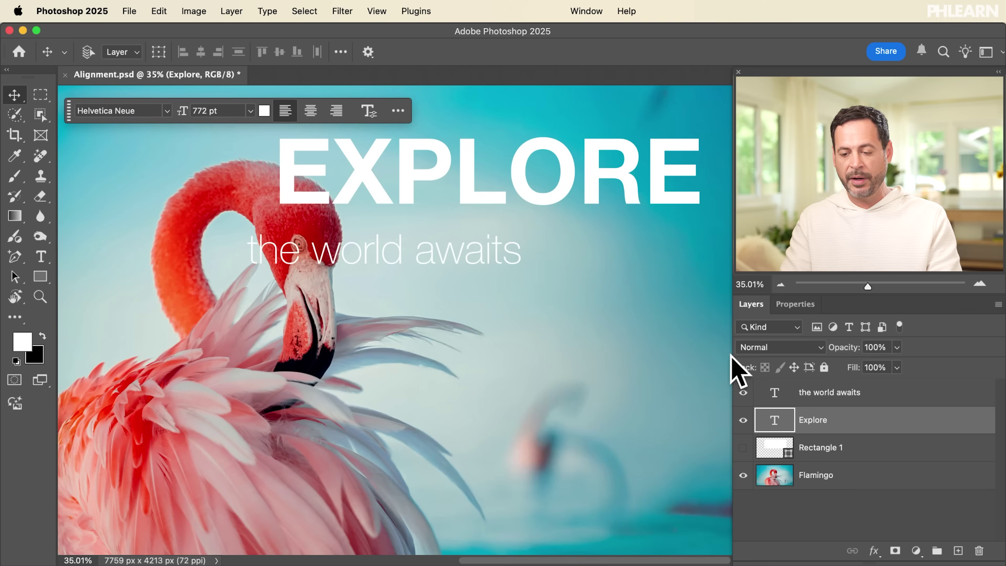
click(810, 394)
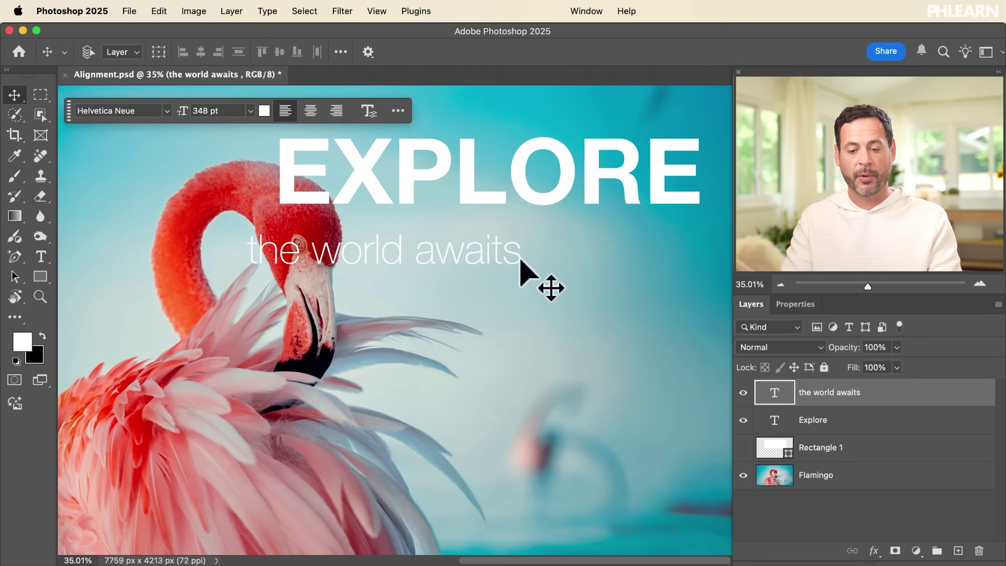
scroll(520, 260, up, 2)
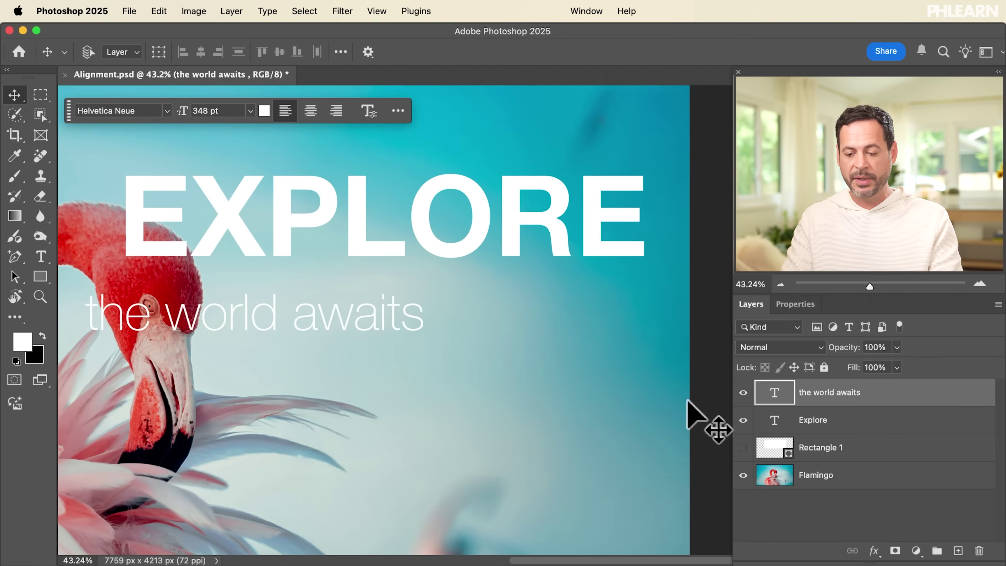
Select both text layers and align the subtitle's right edge to EXPLORE's right edge
shift+click(823, 418)
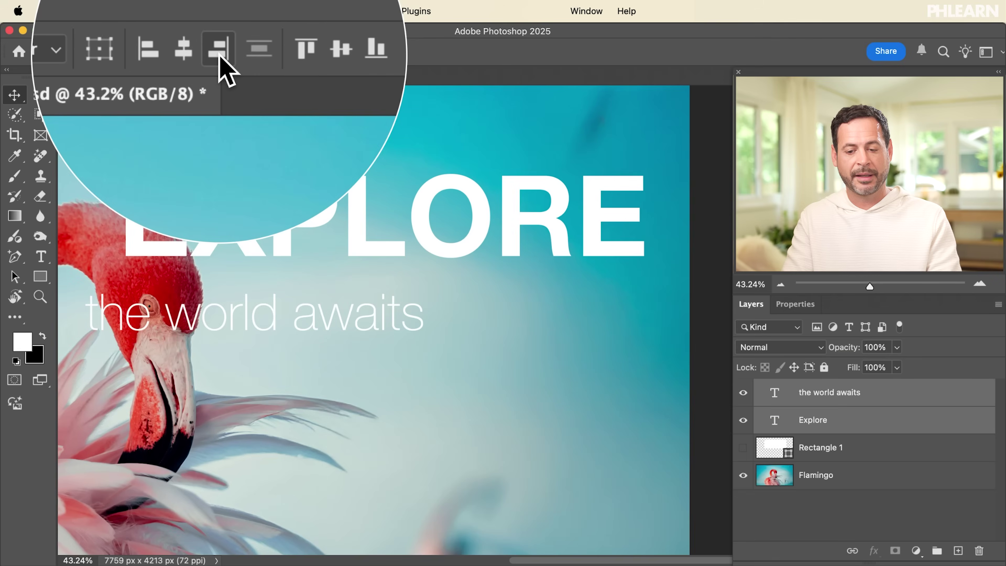
click(219, 51)
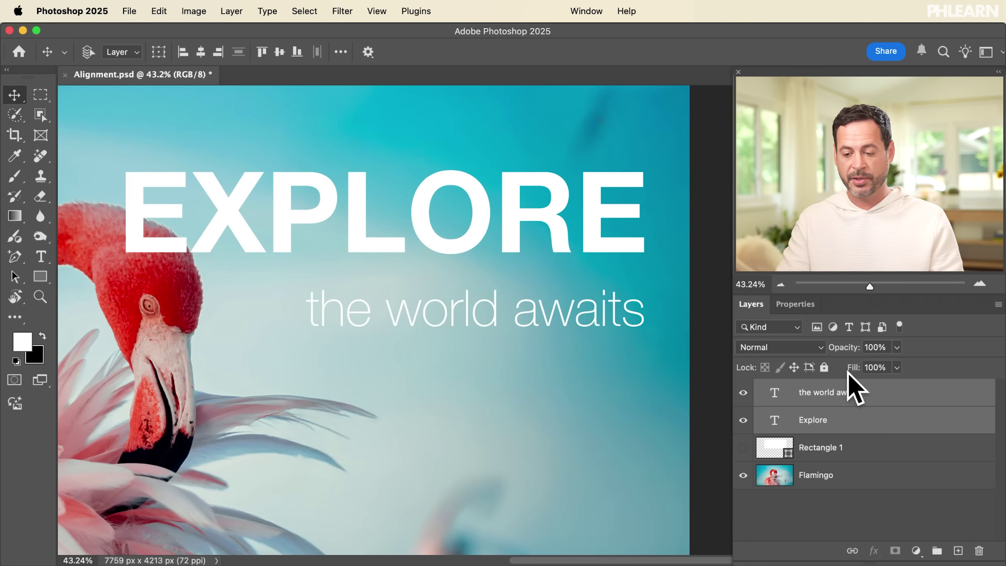
Drag 'the world awaits' up closer to EXPLORE, then select both text layers together
click(847, 396)
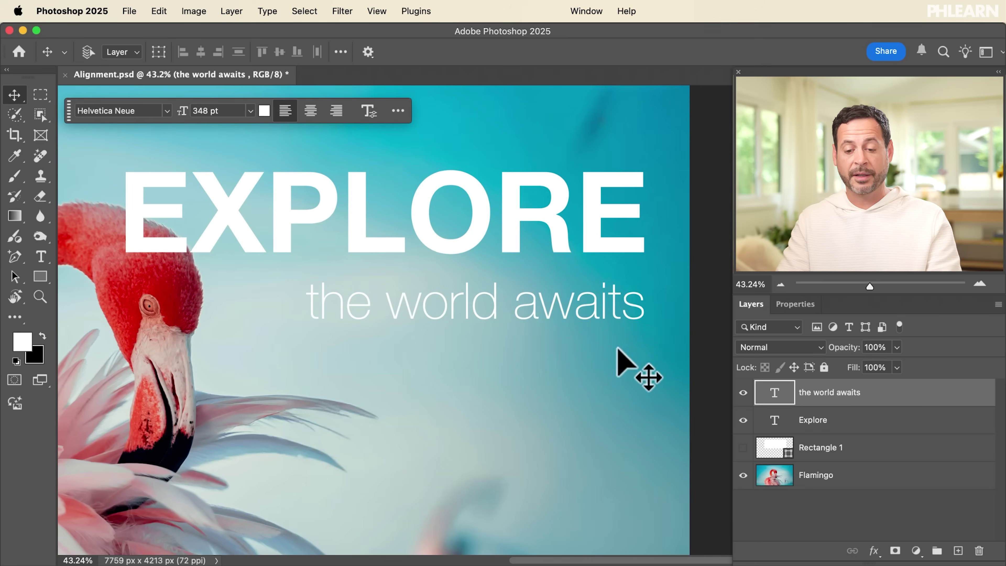
drag(558, 357, 578, 414)
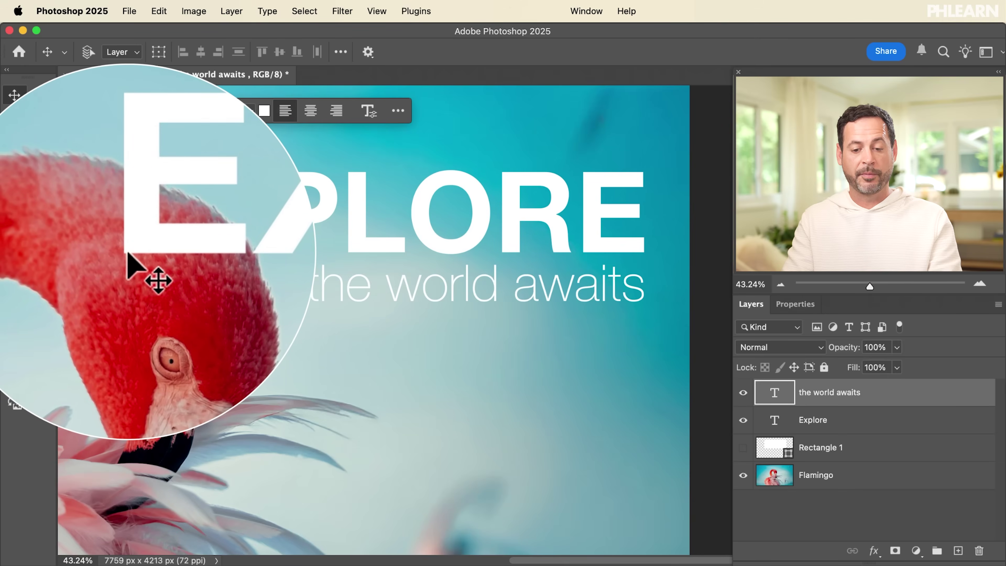
shift+click(837, 421)
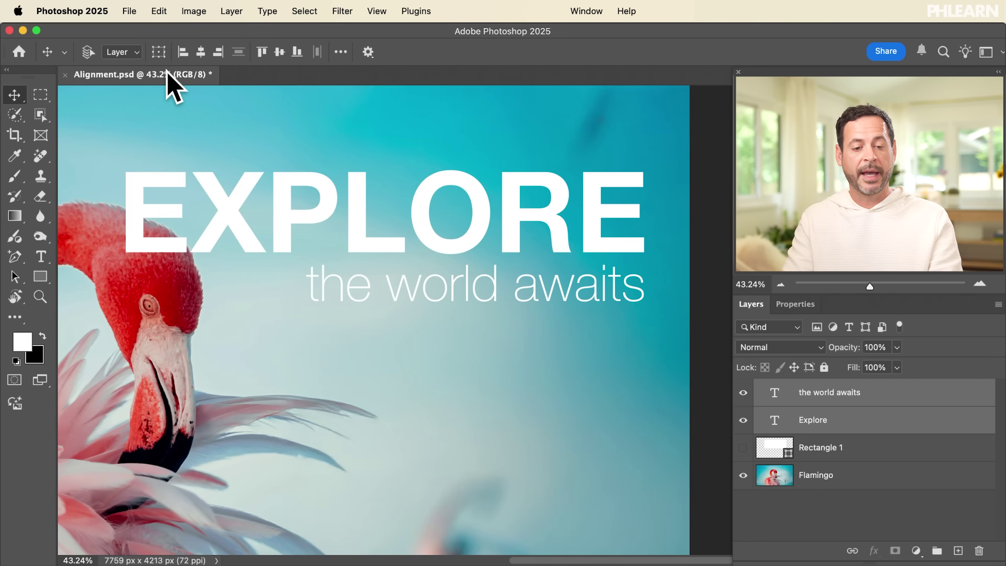
Try left, centre and right alignment on both text lines, keep right edges, and show Rectangle 1
click(183, 51)
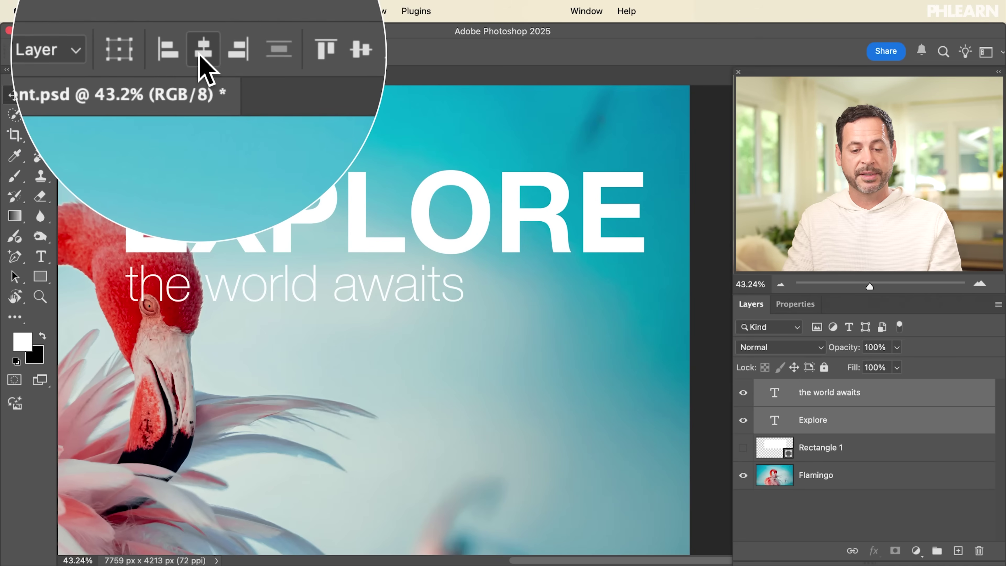
click(202, 53)
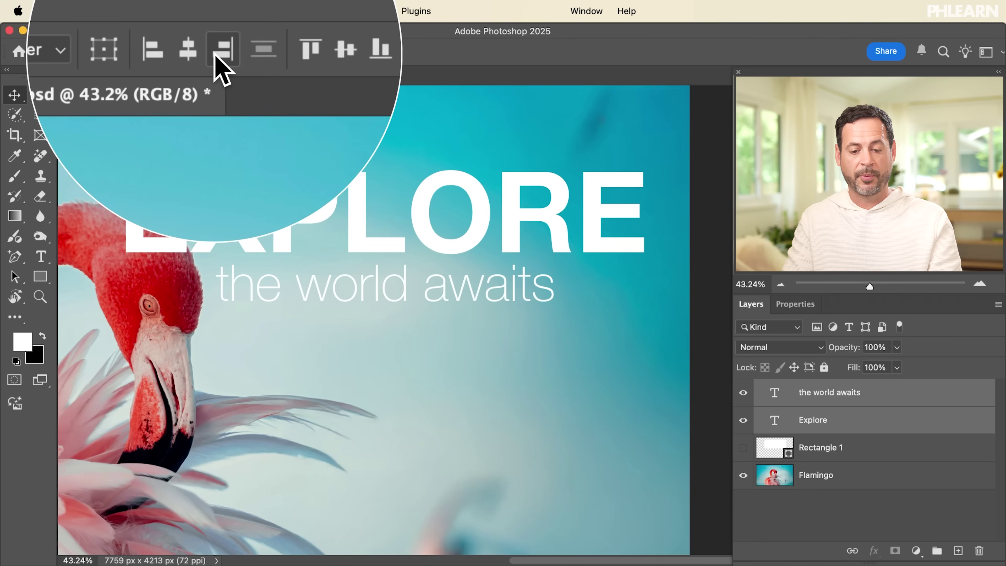
click(214, 53)
click(200, 52)
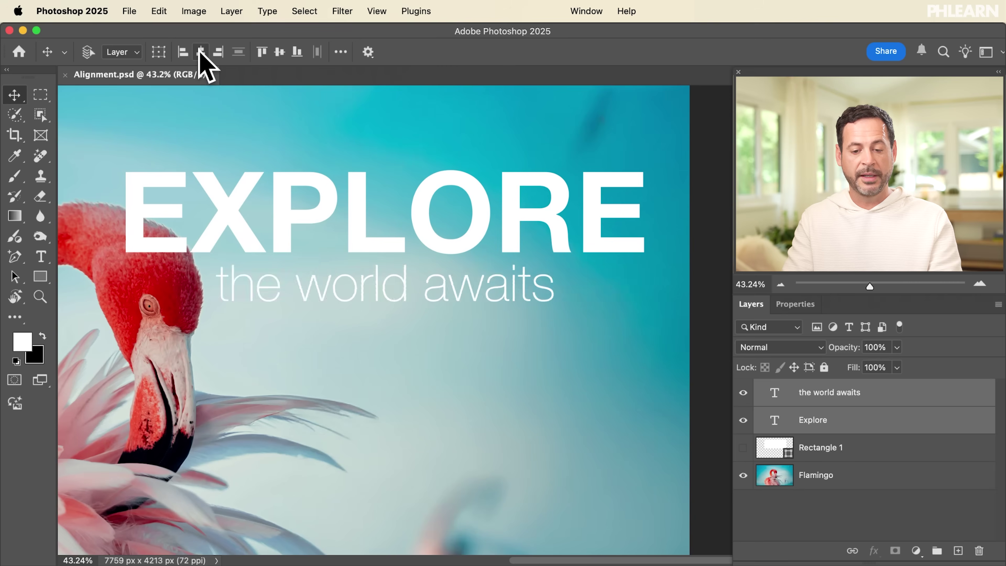
click(183, 52)
click(201, 52)
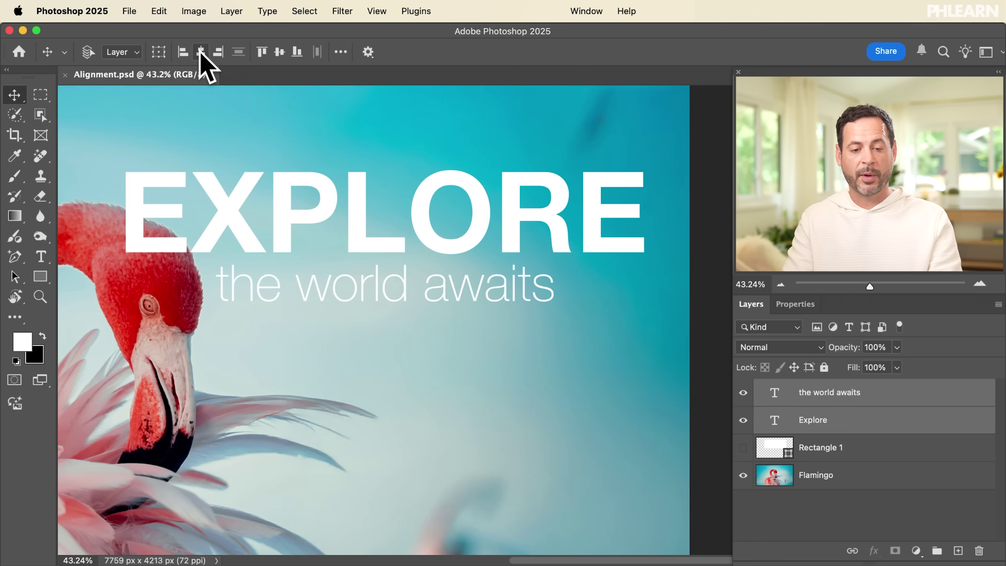
click(218, 52)
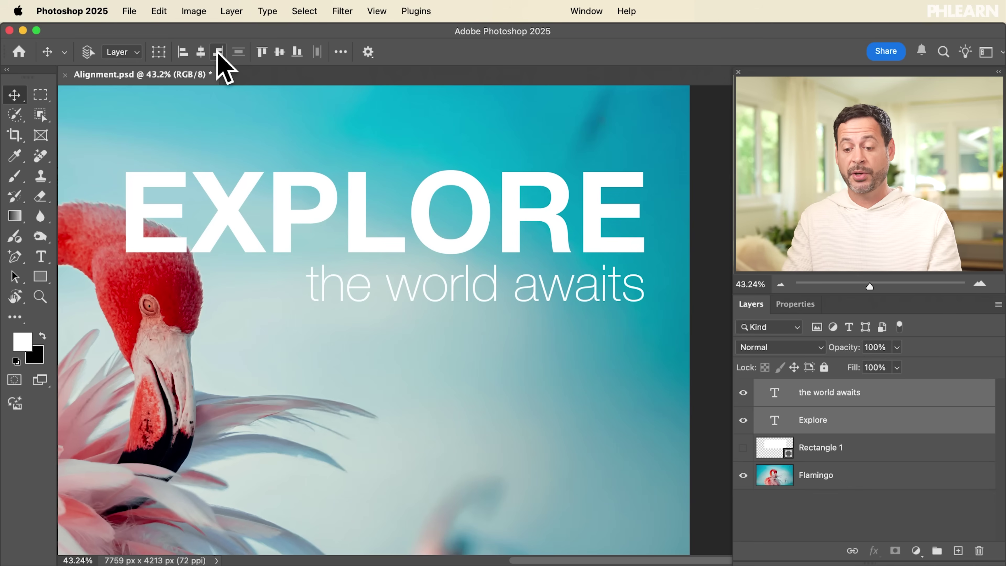
click(743, 448)
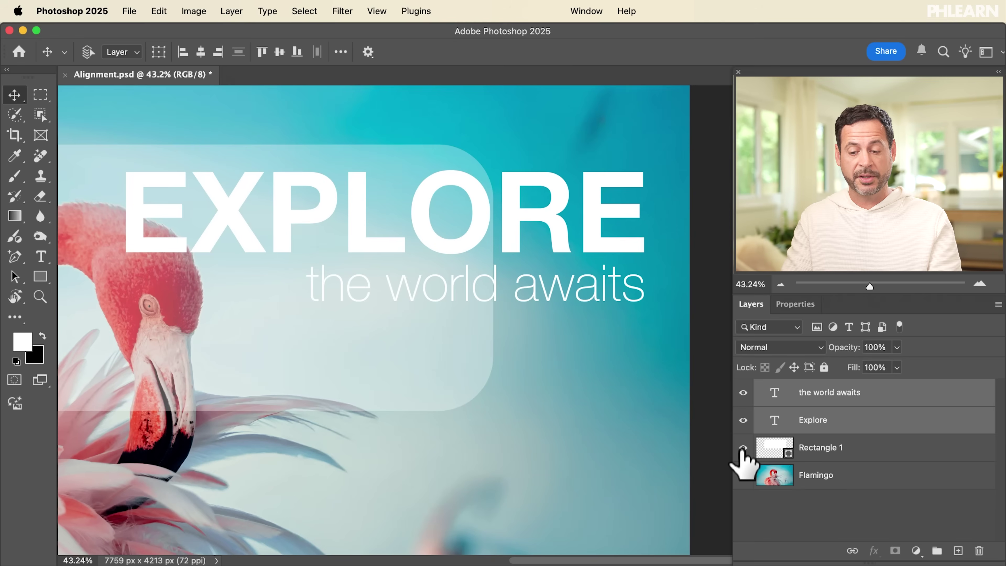
Drag Rectangle 1 to surround the text, then select it together with both text layers
click(794, 460)
drag(283, 432, 469, 411)
scroll(469, 411, down, 2)
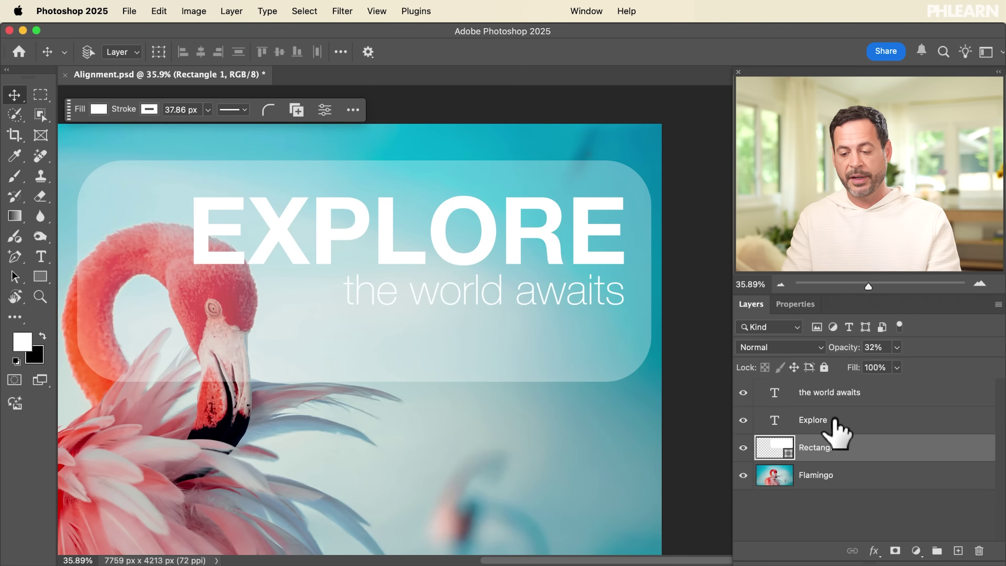
key(alt+super+a)
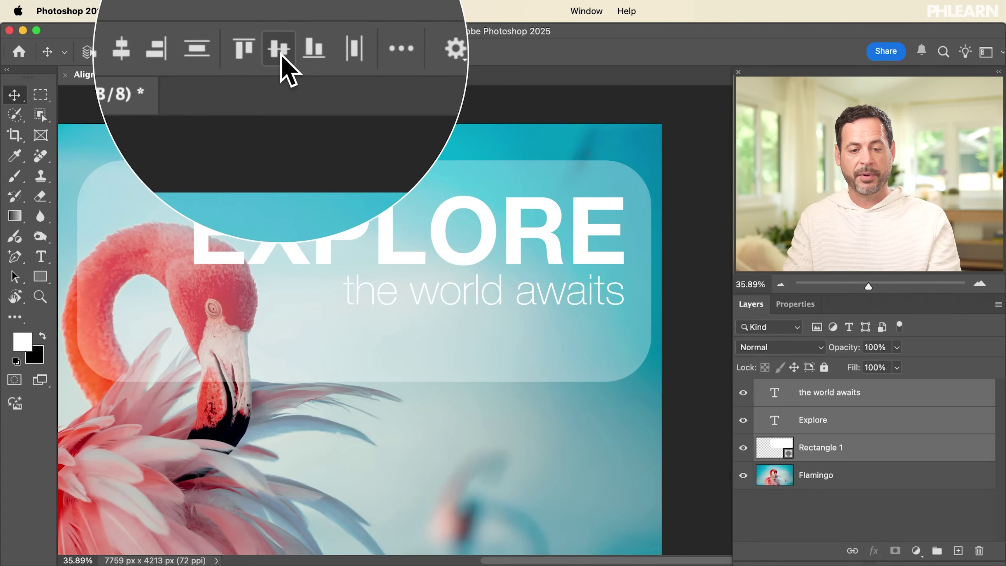
click(280, 52)
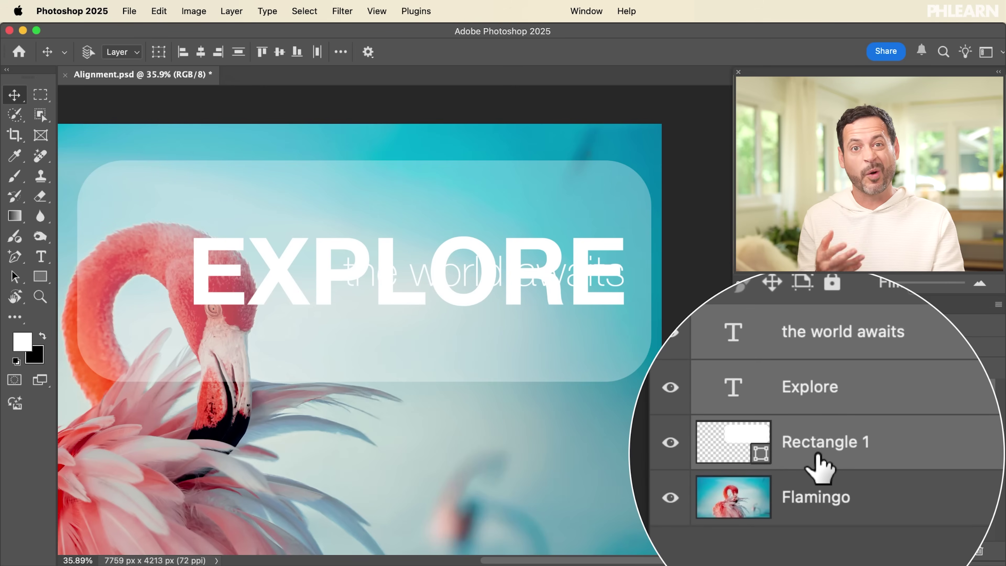
key(super+z)
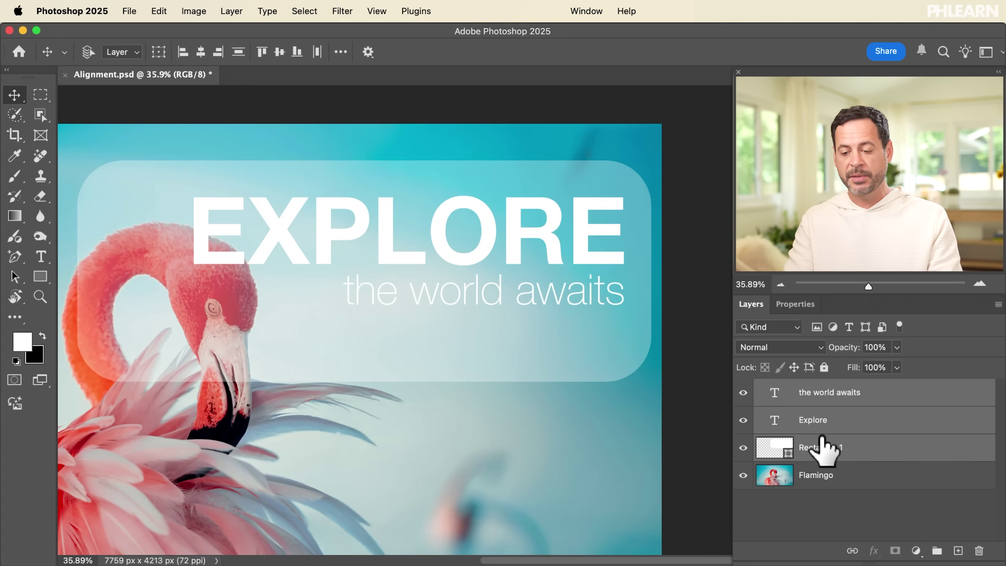
Group Explore and 'the world awaits' into a group named Text, then add Rectangle 1 to the selection
click(828, 422)
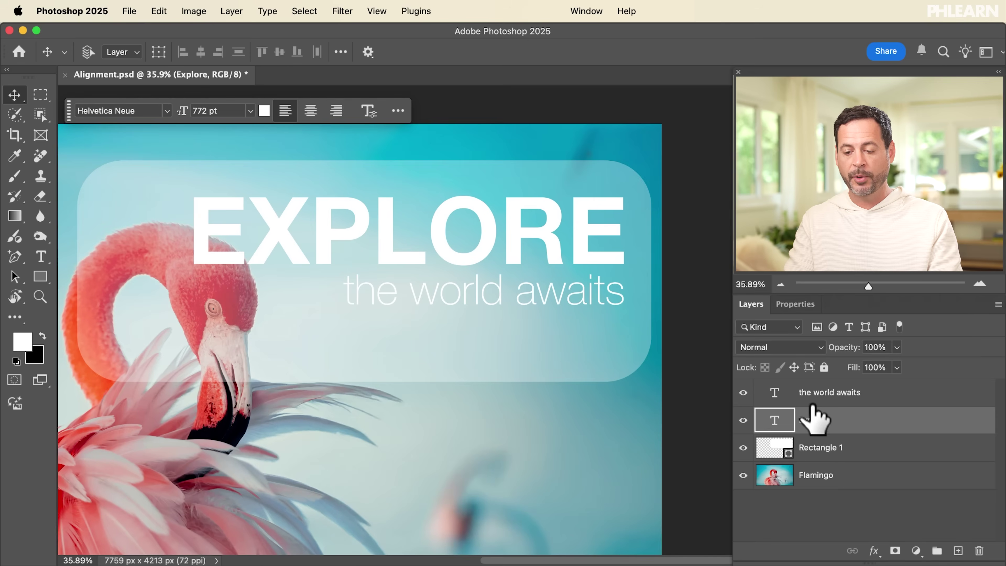
shift+click(812, 396)
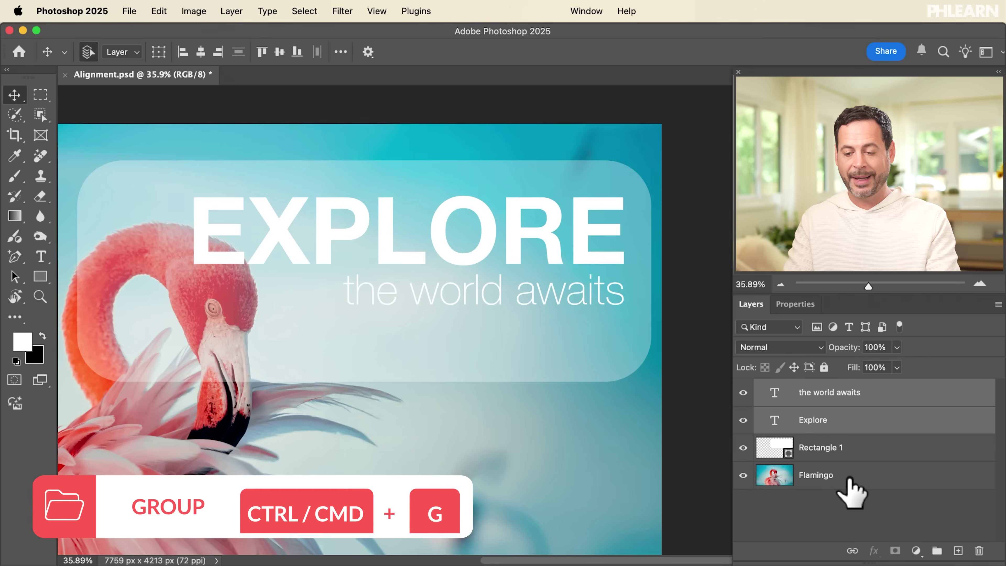
key(super+g)
text(Text)
key(Return)
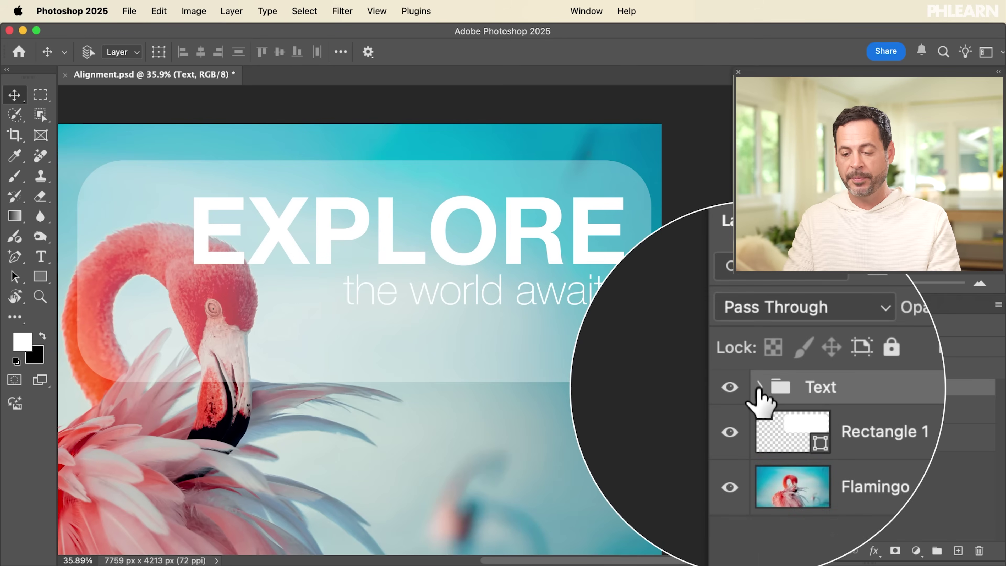
click(758, 387)
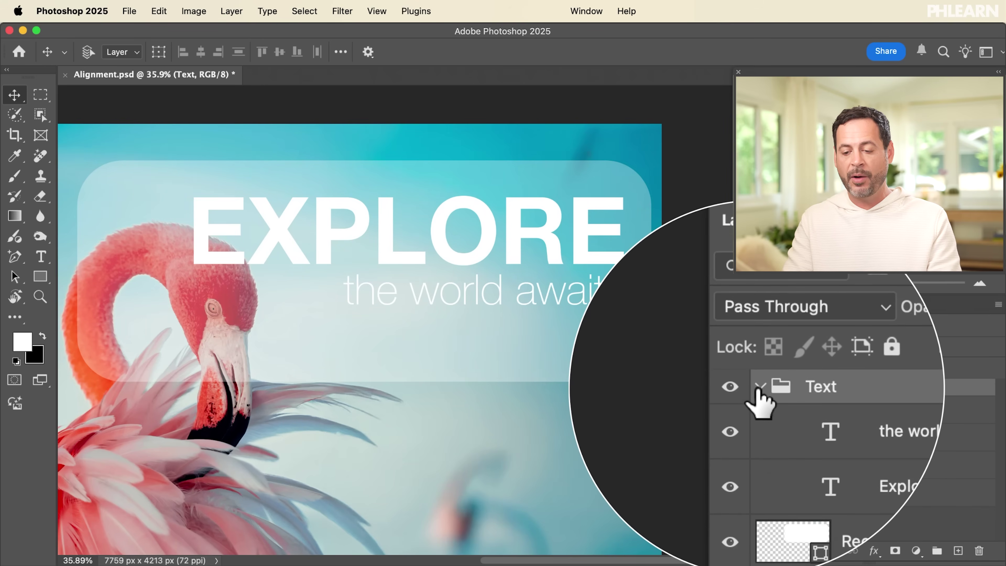
click(754, 391)
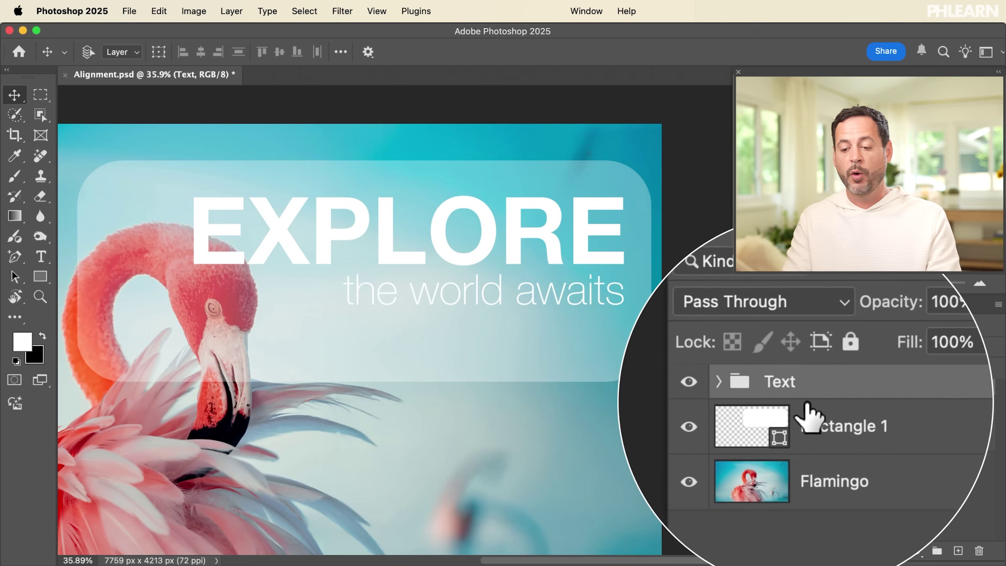
shift+click(810, 418)
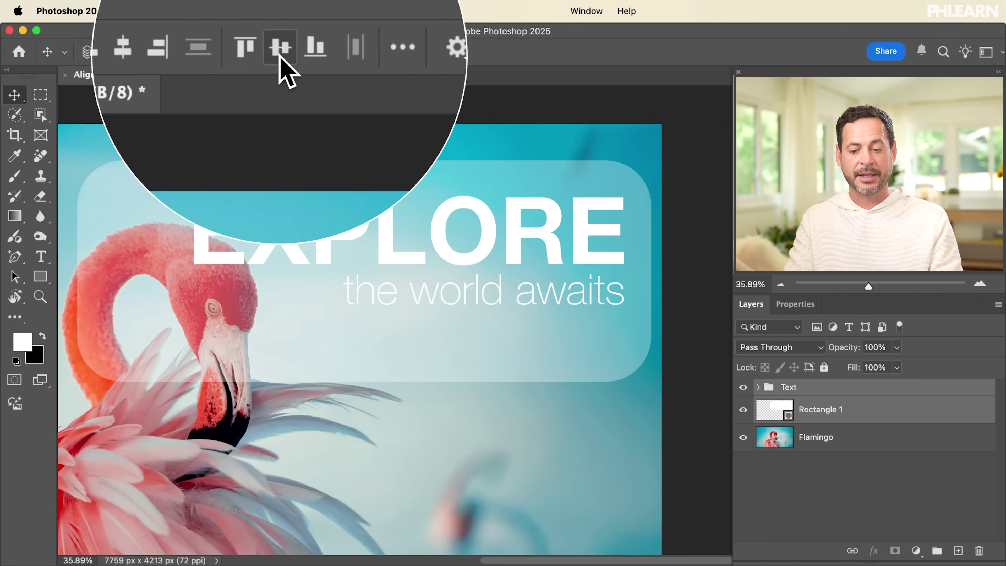
Align the Text group to Rectangle 1's vertical centre, then centre it horizontally after trying both edges
click(279, 52)
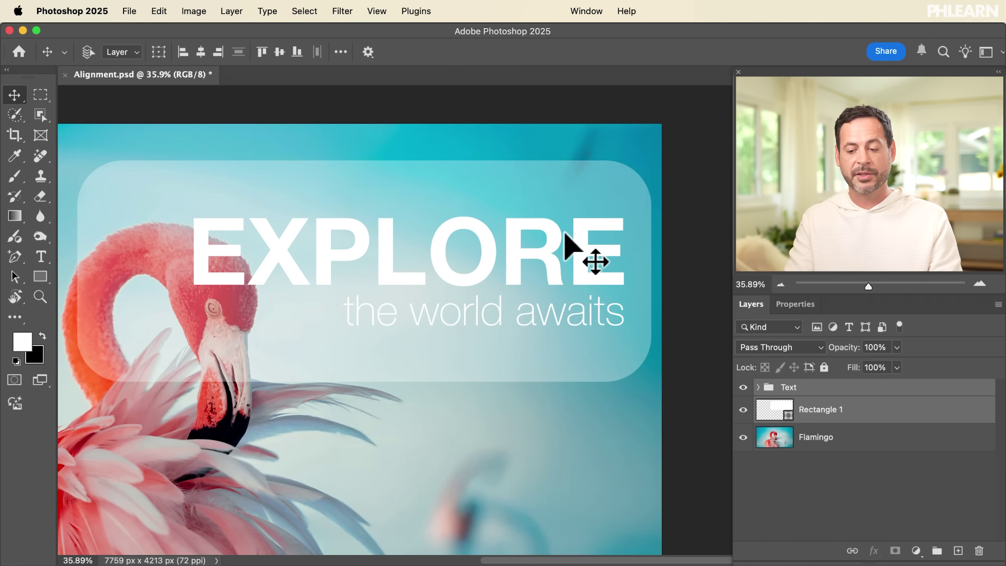
click(812, 416)
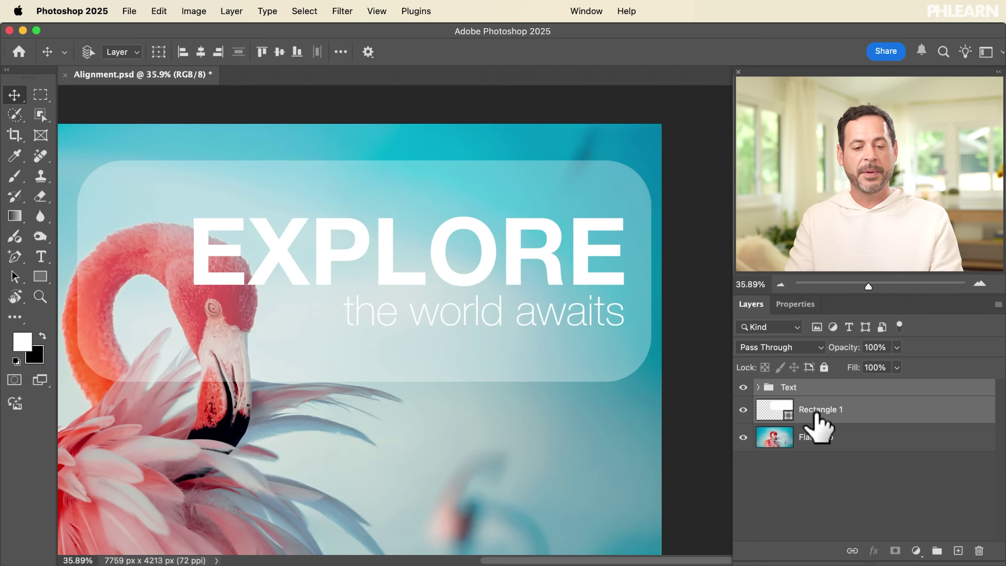
click(221, 52)
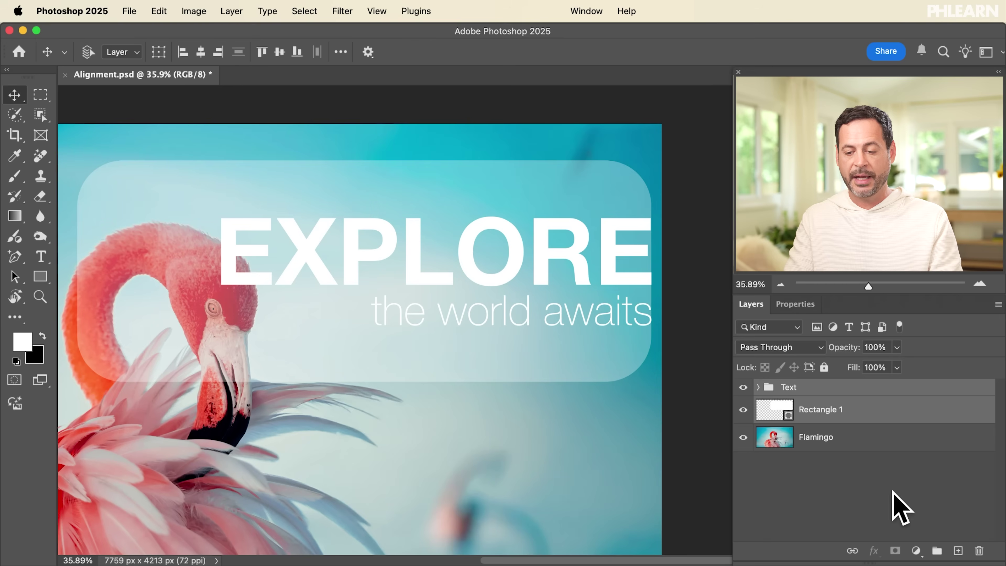
click(182, 52)
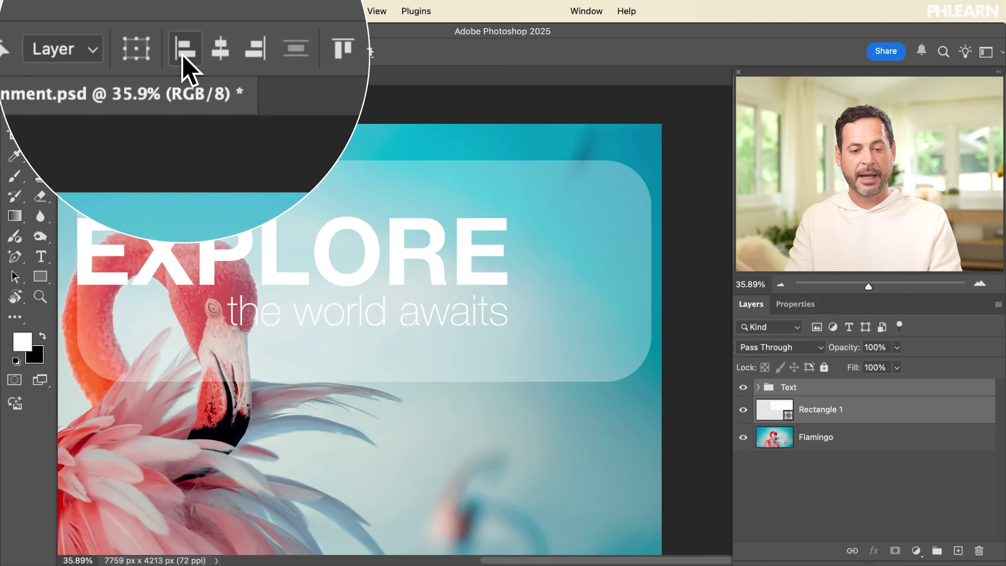
click(220, 49)
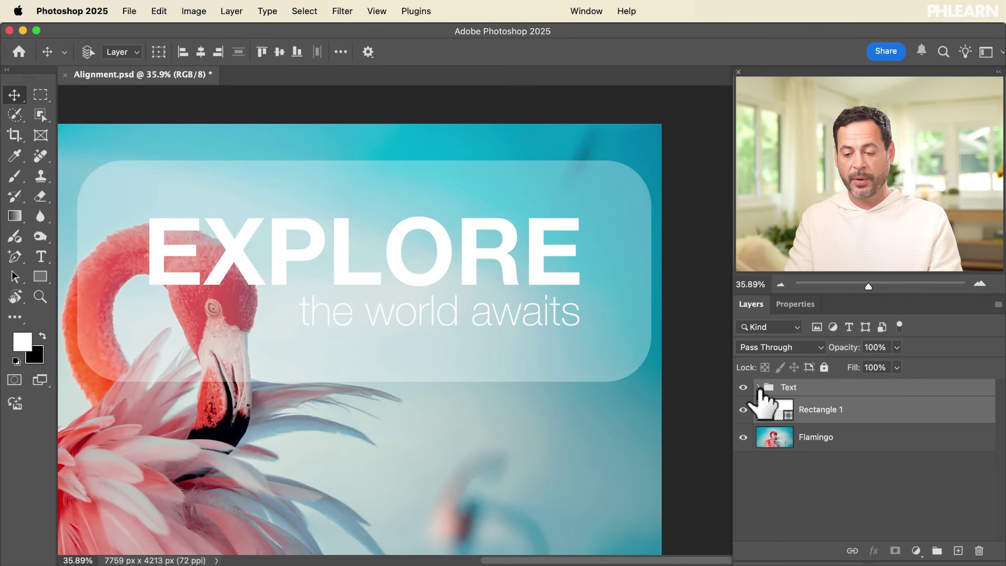
Expand the Text group and re-align the subtitle to EXPLORE's right edge after trying horizontal centres
click(758, 387)
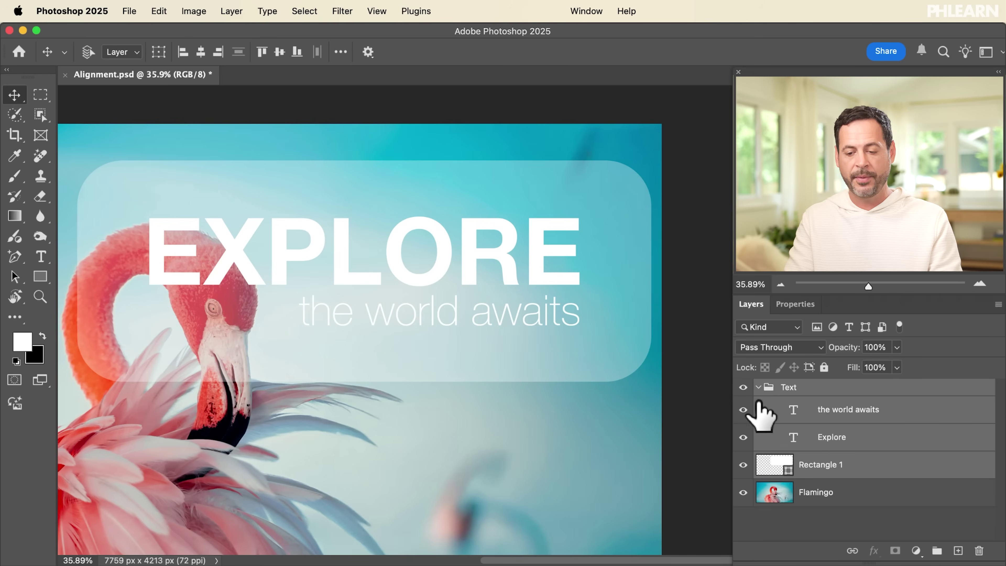
click(828, 413)
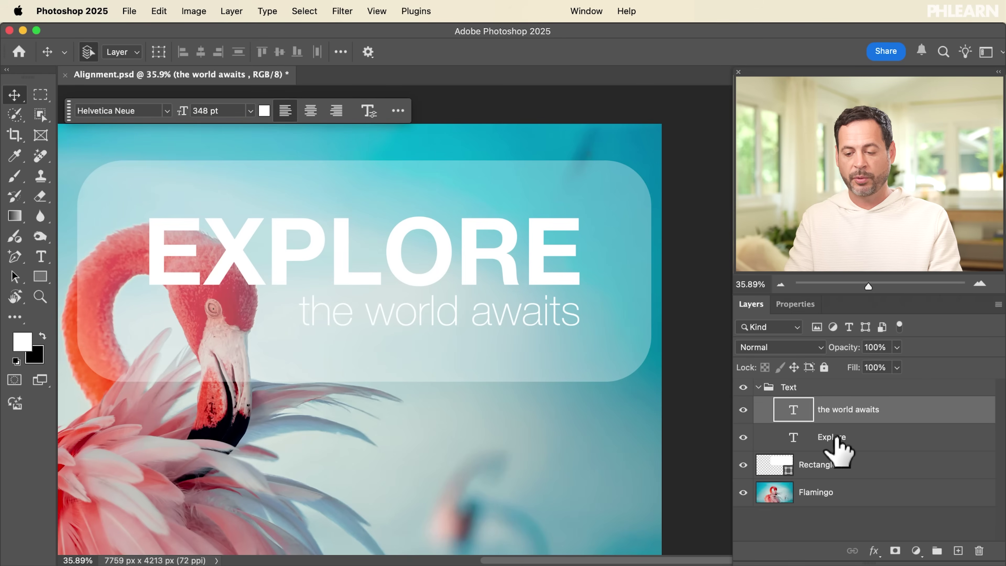
click(836, 466)
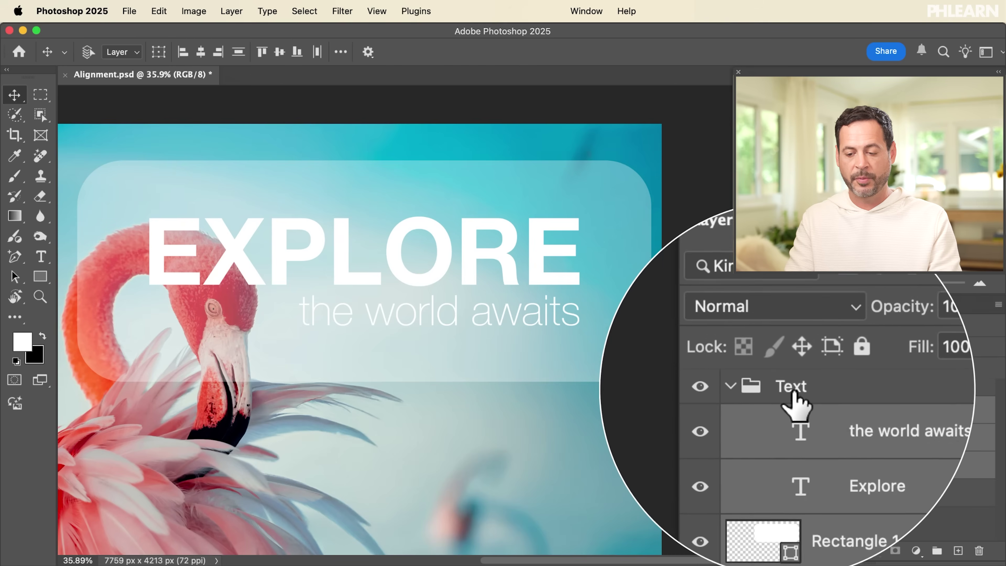
click(201, 52)
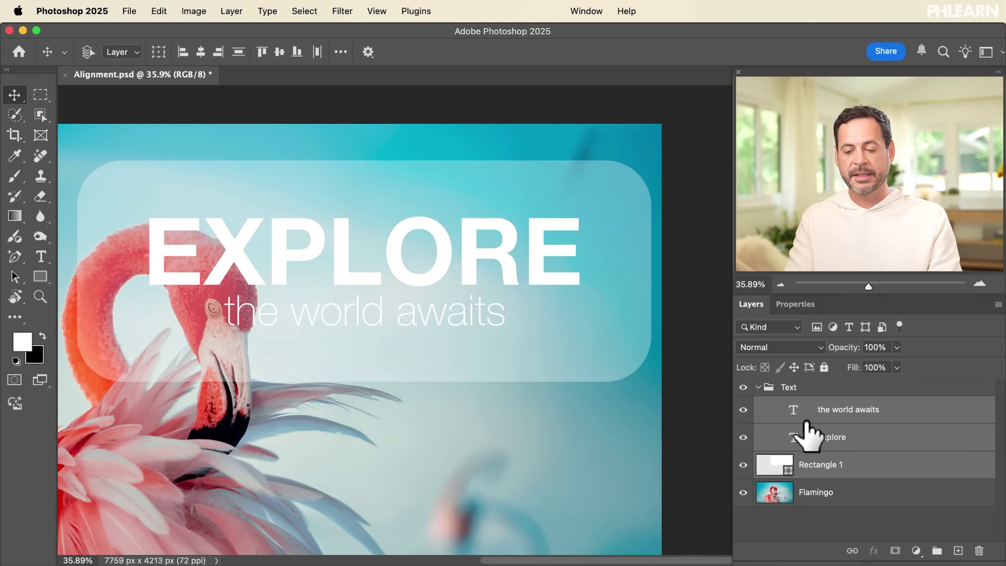
click(837, 413)
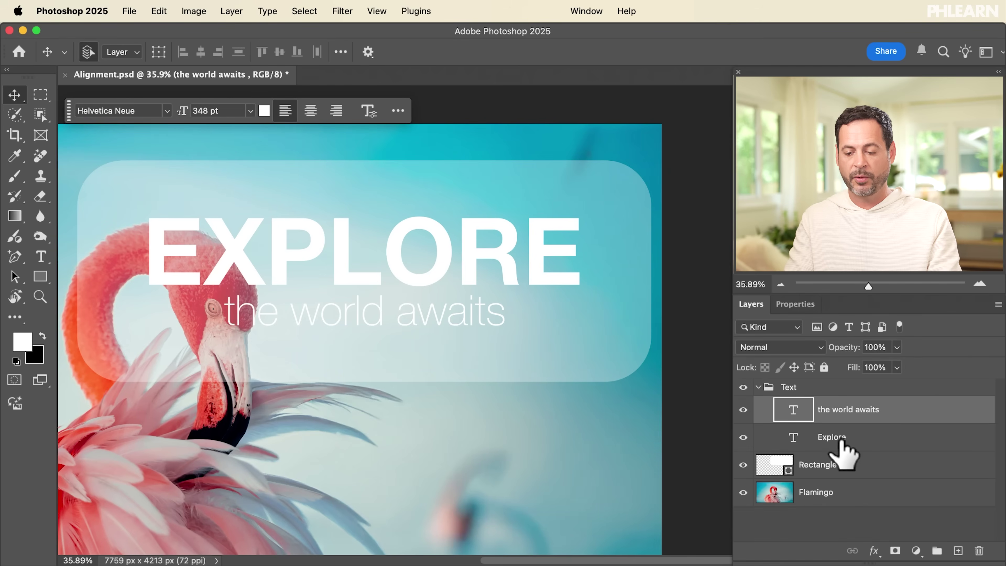
shift+click(839, 439)
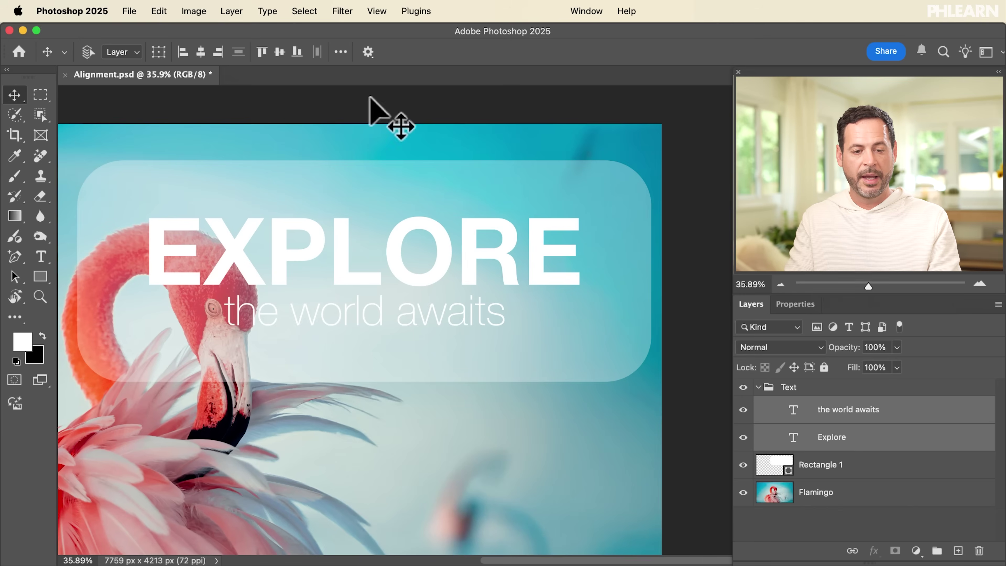
click(218, 52)
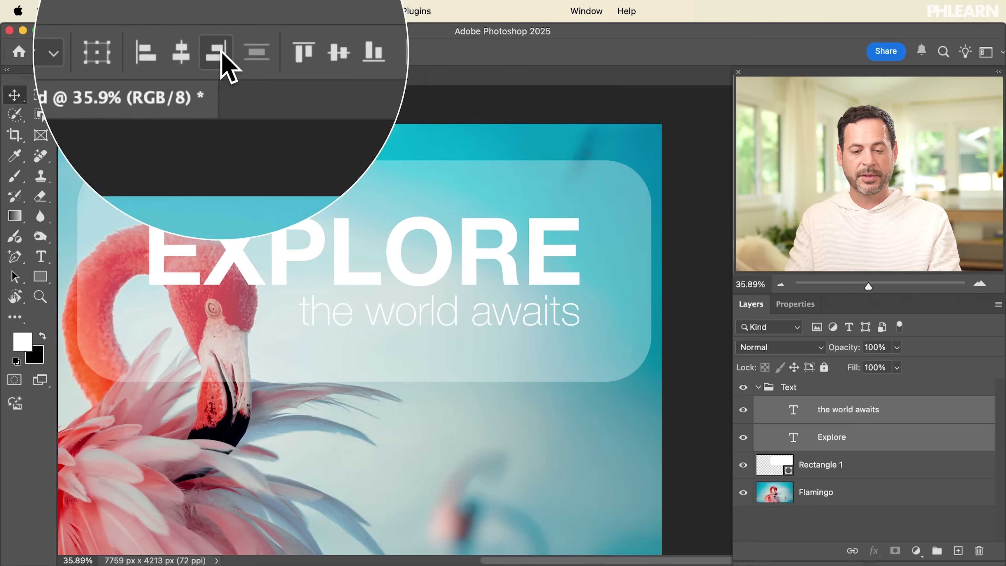
Move the Text group down near the photo's bottom, collapse it, and right-align it with Rectangle 1
click(790, 387)
drag(456, 322, 444, 461)
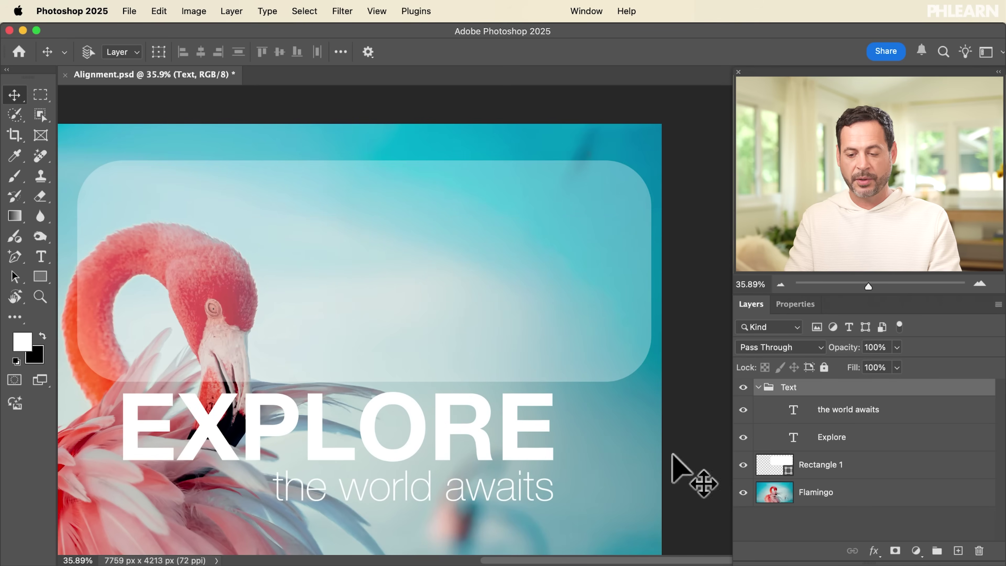
click(759, 386)
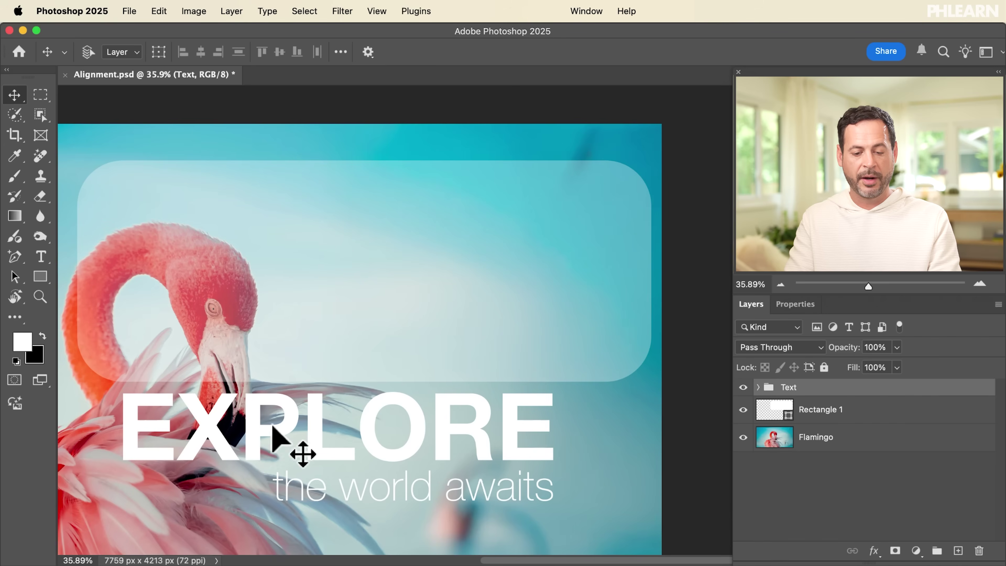
shift+click(845, 414)
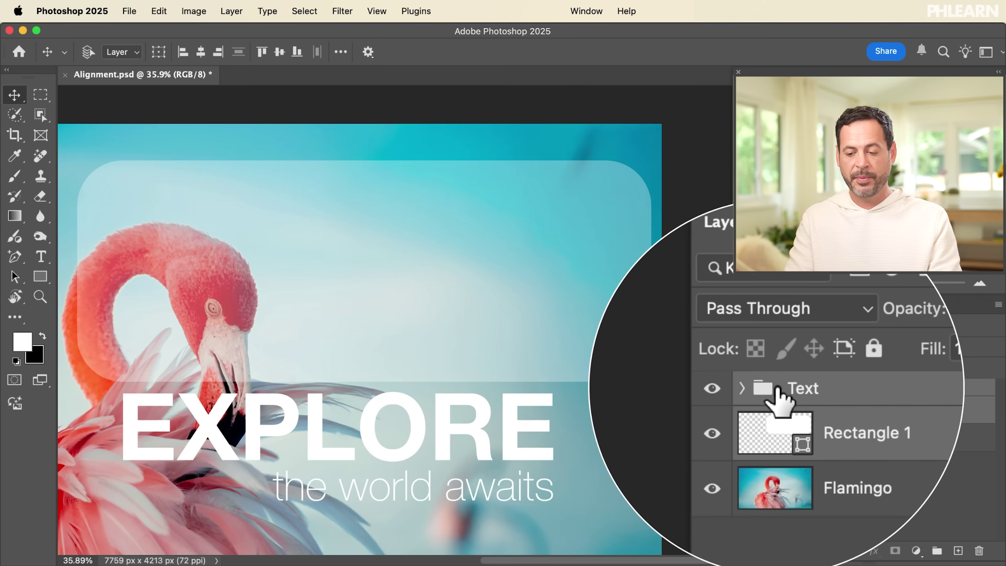
click(218, 52)
drag(515, 483, 583, 442)
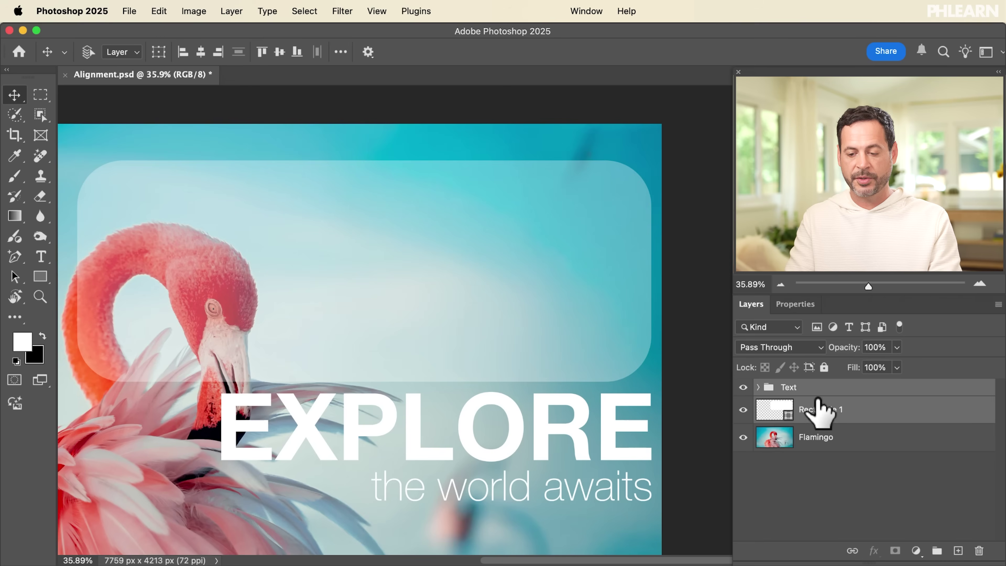
Move the Text group back up into the rectangle and center it horizontally on Rectangle 1
click(816, 390)
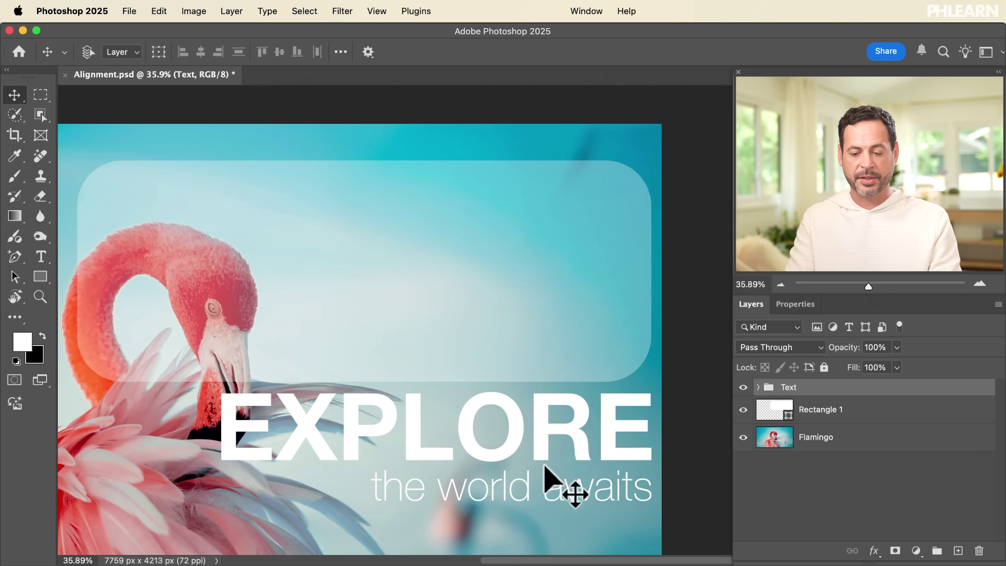
drag(547, 470, 546, 291)
shift+click(836, 412)
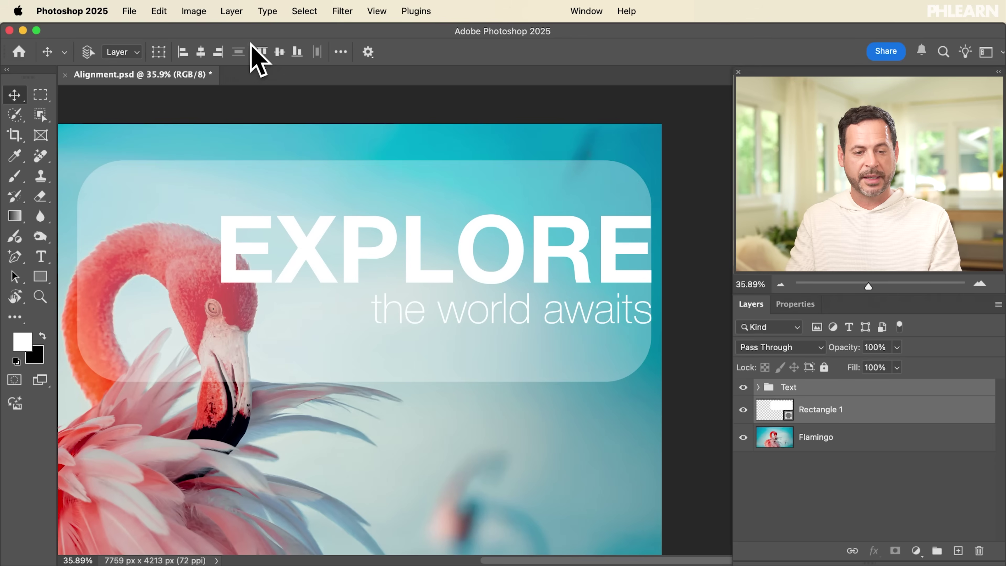
click(201, 52)
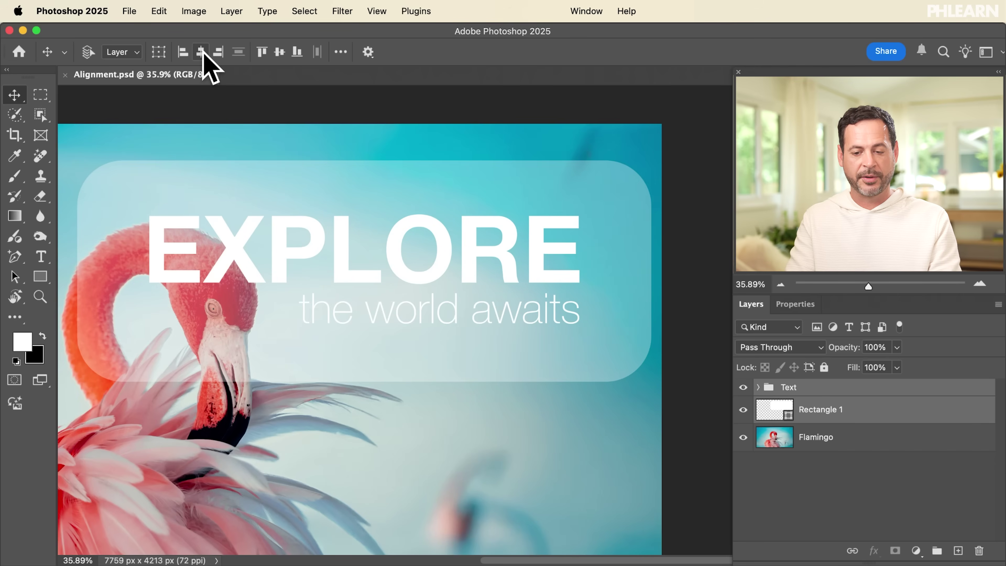